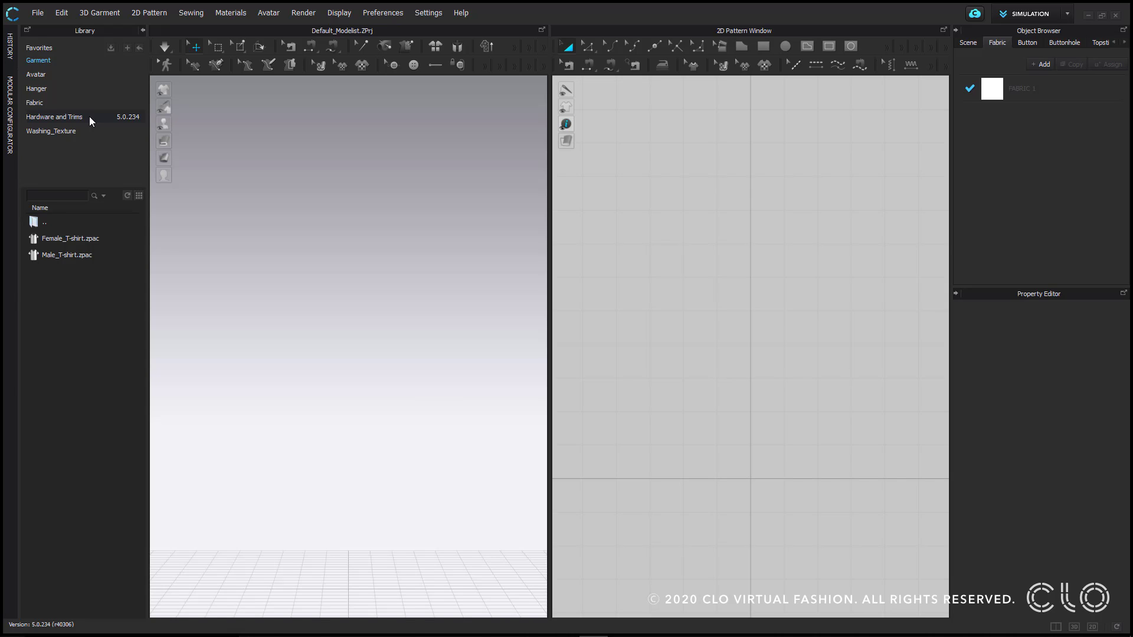
Step: Add the Desktop's Foundations folder to the Library favourites
click(128, 48)
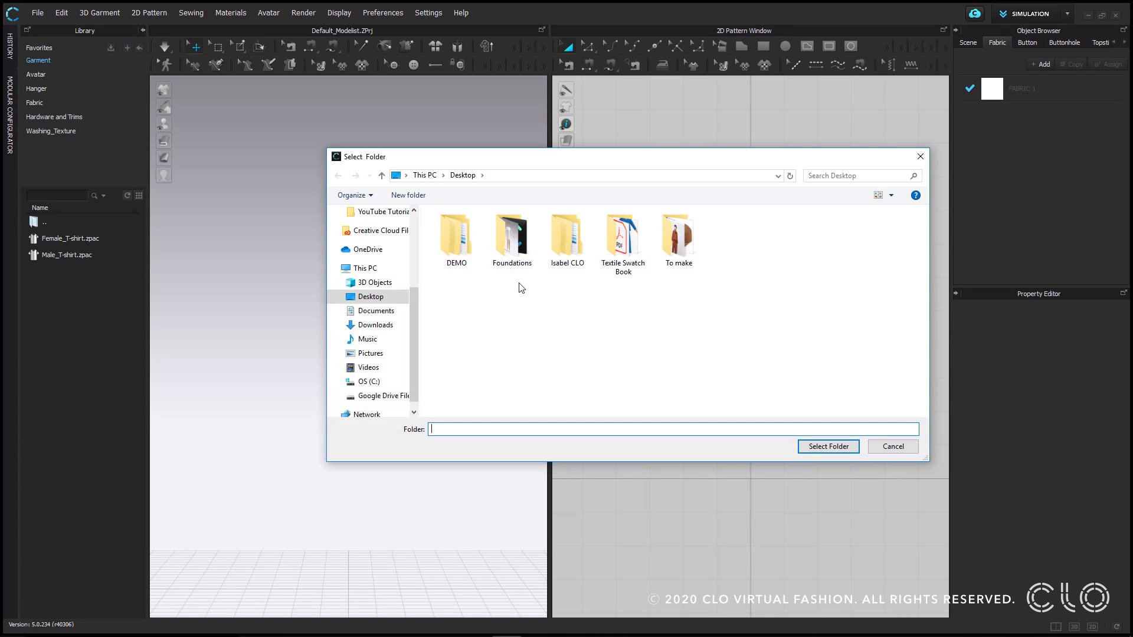
click(515, 251)
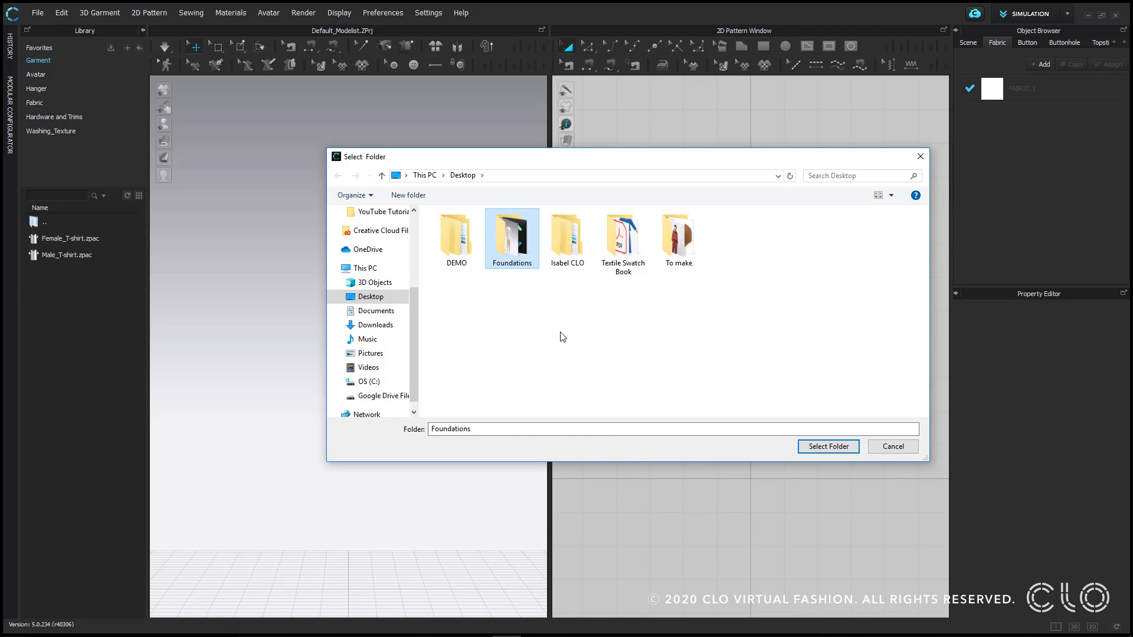
click(842, 447)
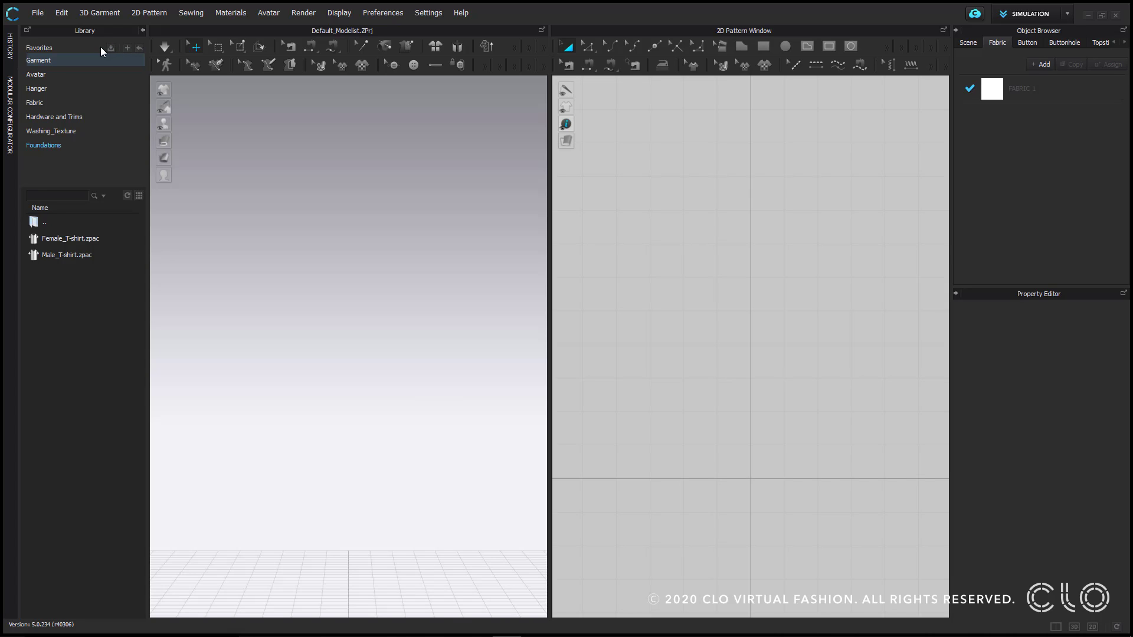
Step: Browse the Library's Avatar category into the Female_Emma folder and its Hair subfolder, then return
click(97, 74)
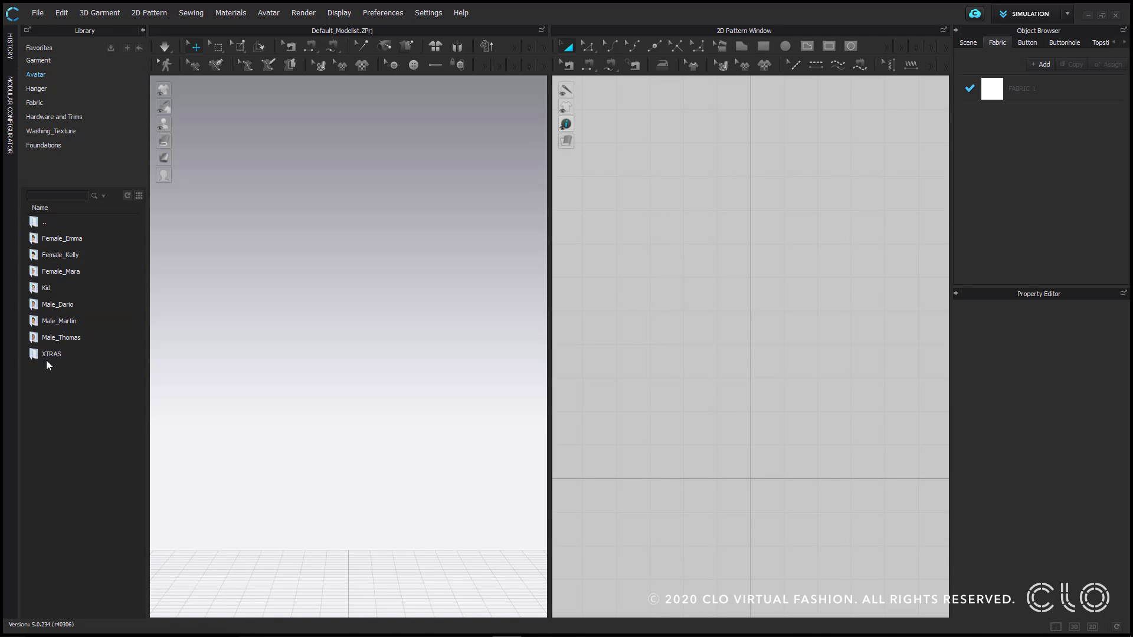
double_click(74, 239)
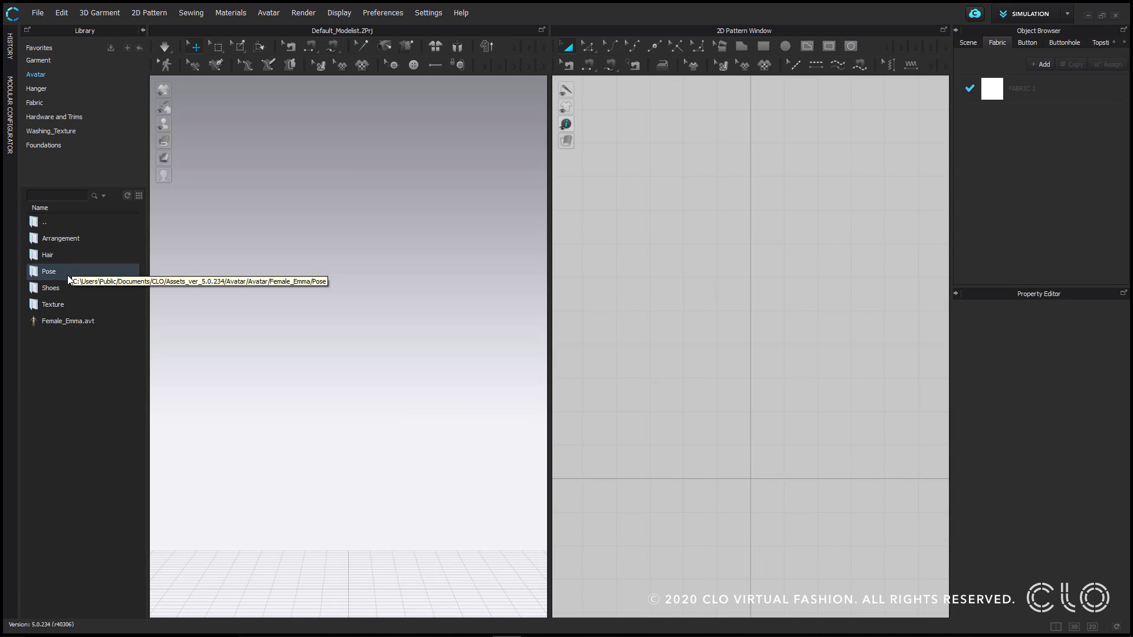
double_click(67, 257)
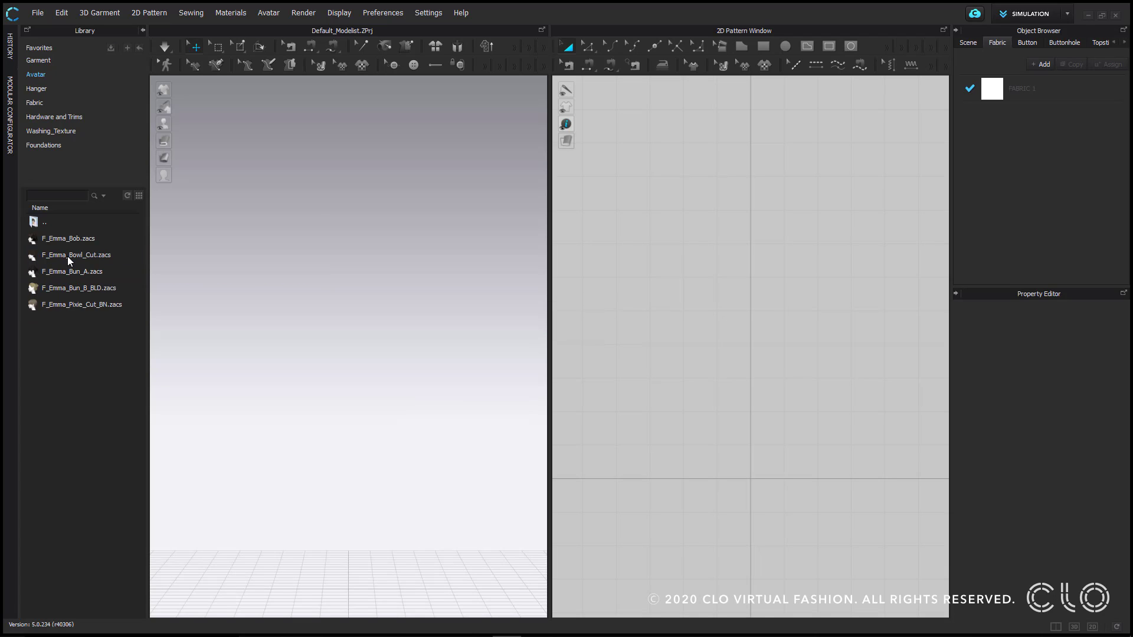
double_click(58, 222)
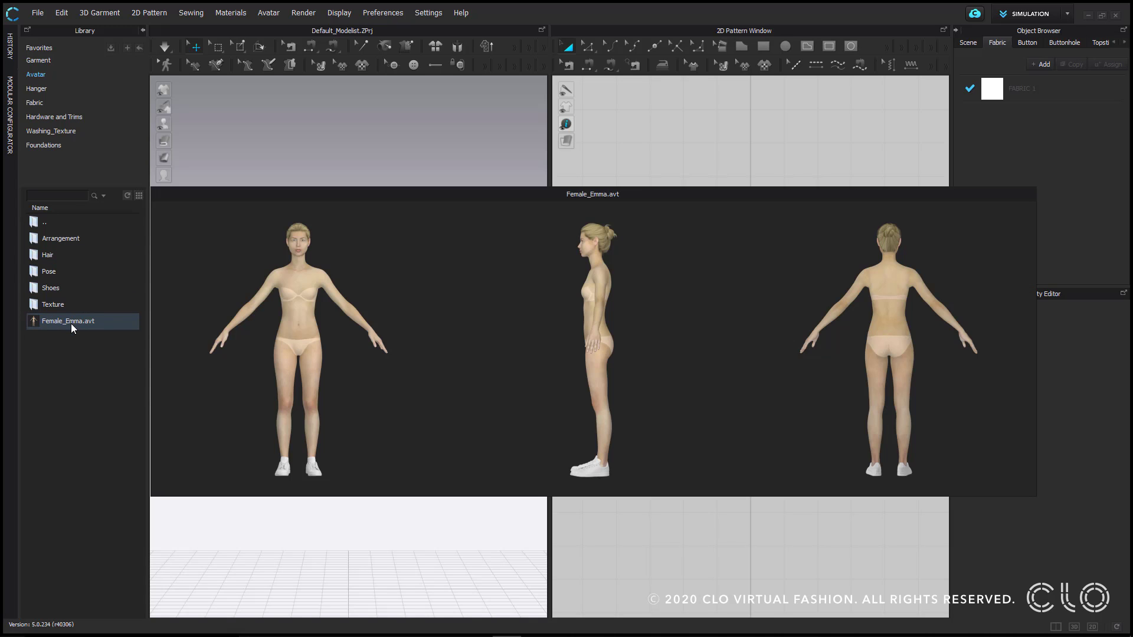
Step: Check the Female_Emma.avt file's context options, then load the avatar into the scene
right_click(70, 323)
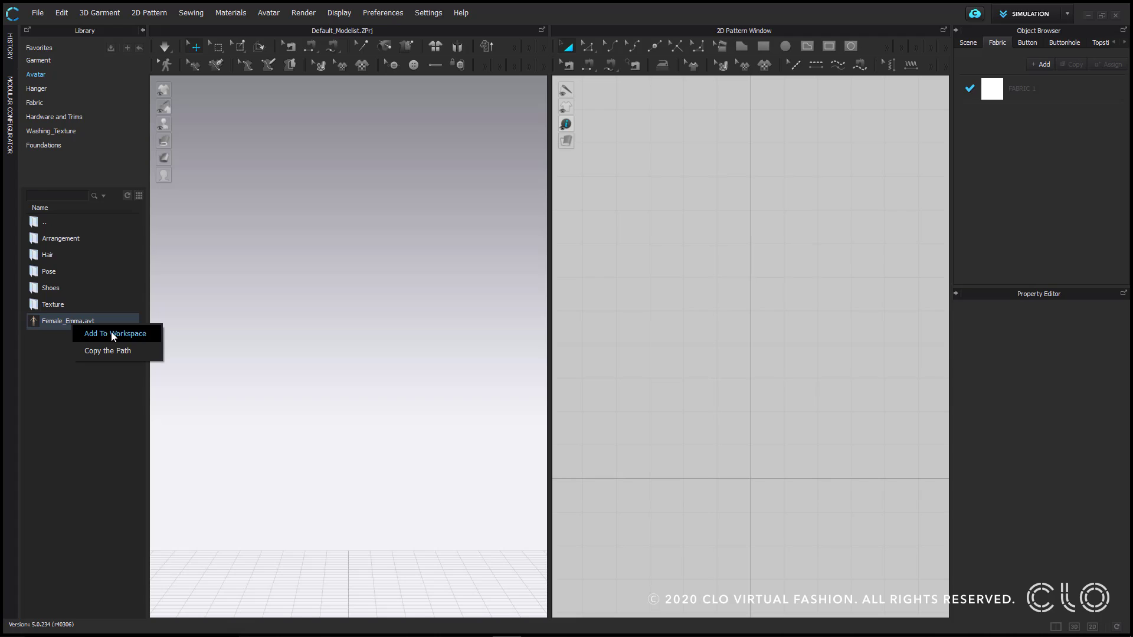
click(63, 338)
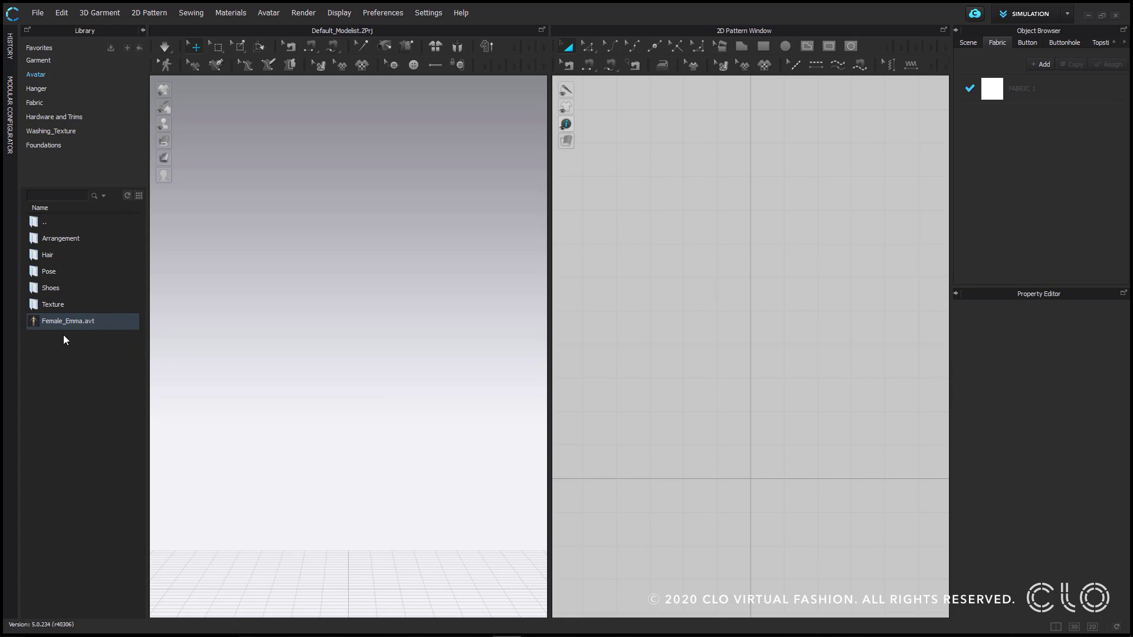
mouse_move(65, 319)
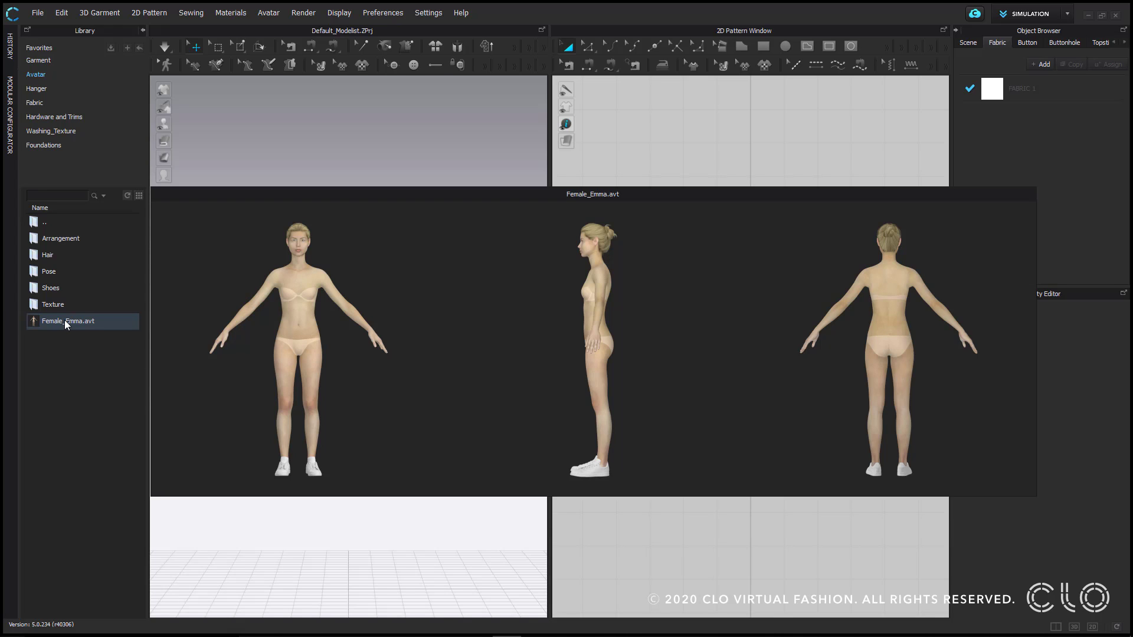
double_click(65, 320)
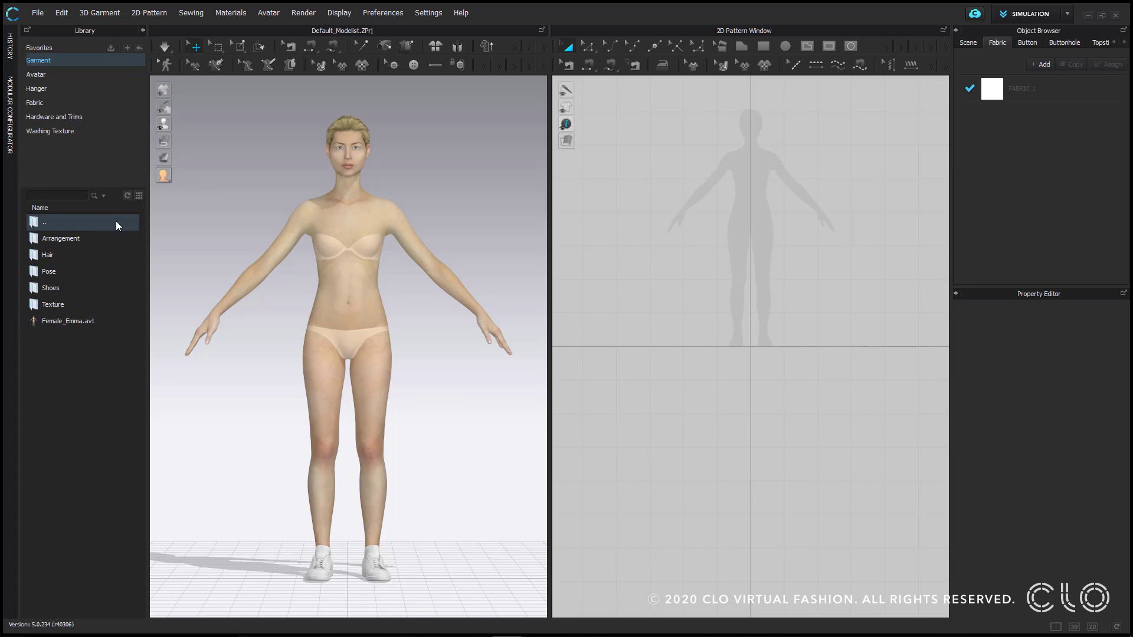
Step: Show Library files as large thumbnails, widen the panel slightly, and collapse then reopen it
click(139, 196)
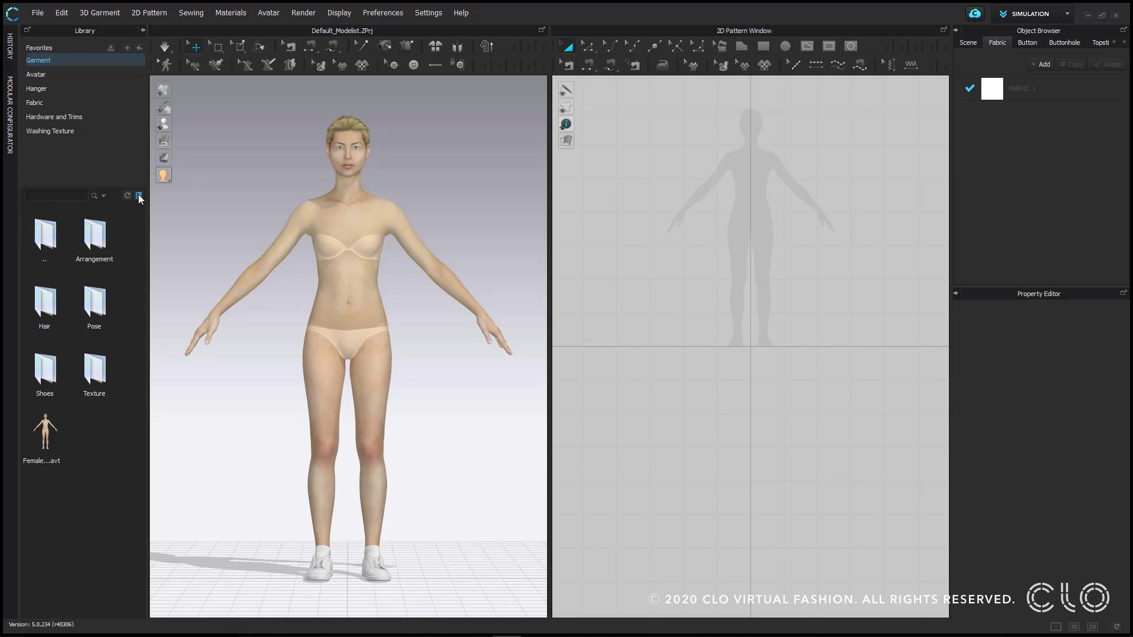
click(139, 196)
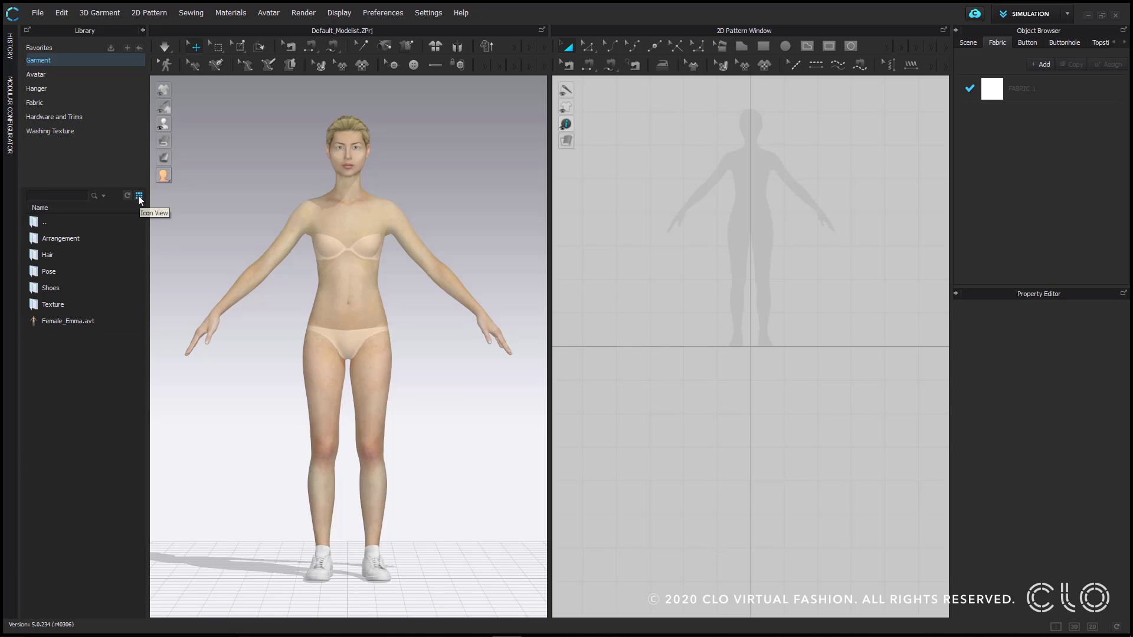
click(139, 199)
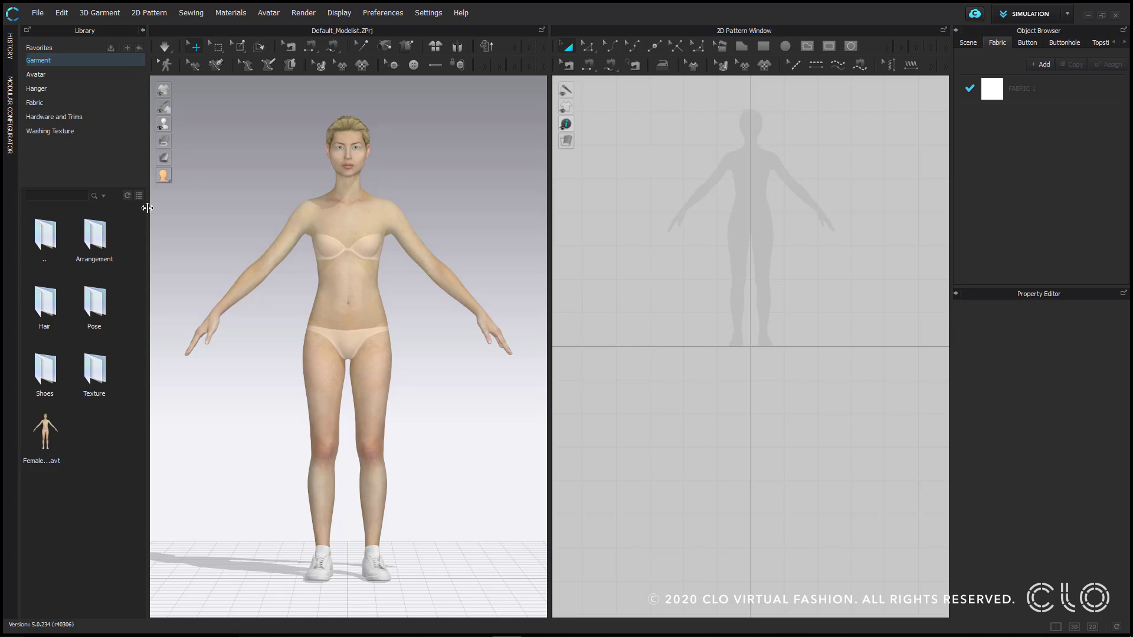
mouse_move(147, 208)
mouse_down()
mouse_move(199, 210)
mouse_move(155, 207)
mouse_up()
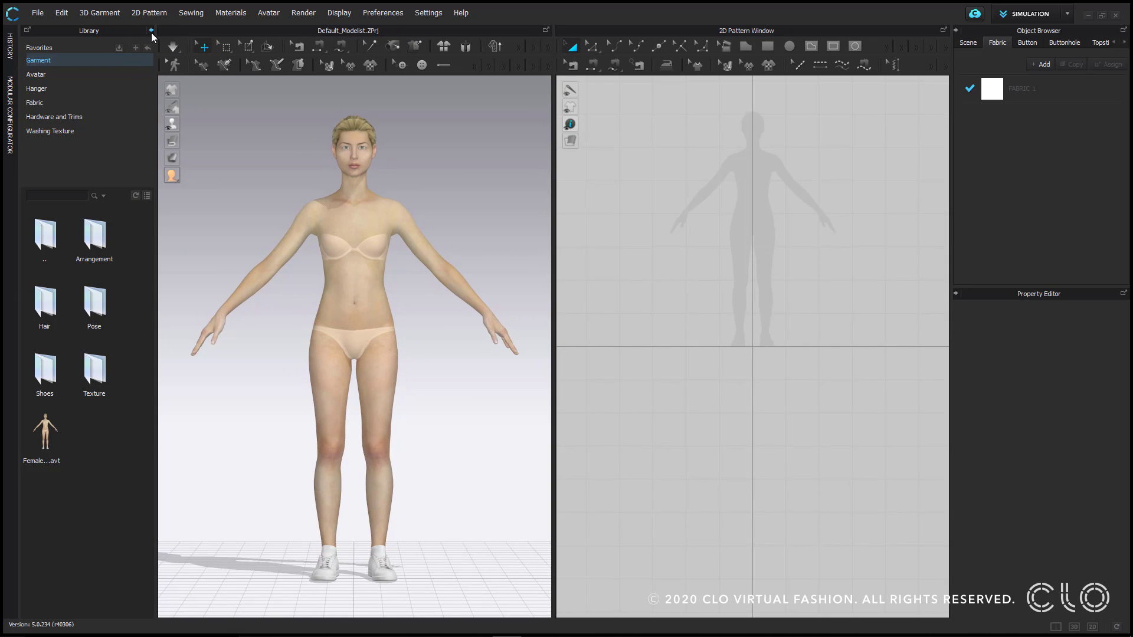
click(151, 32)
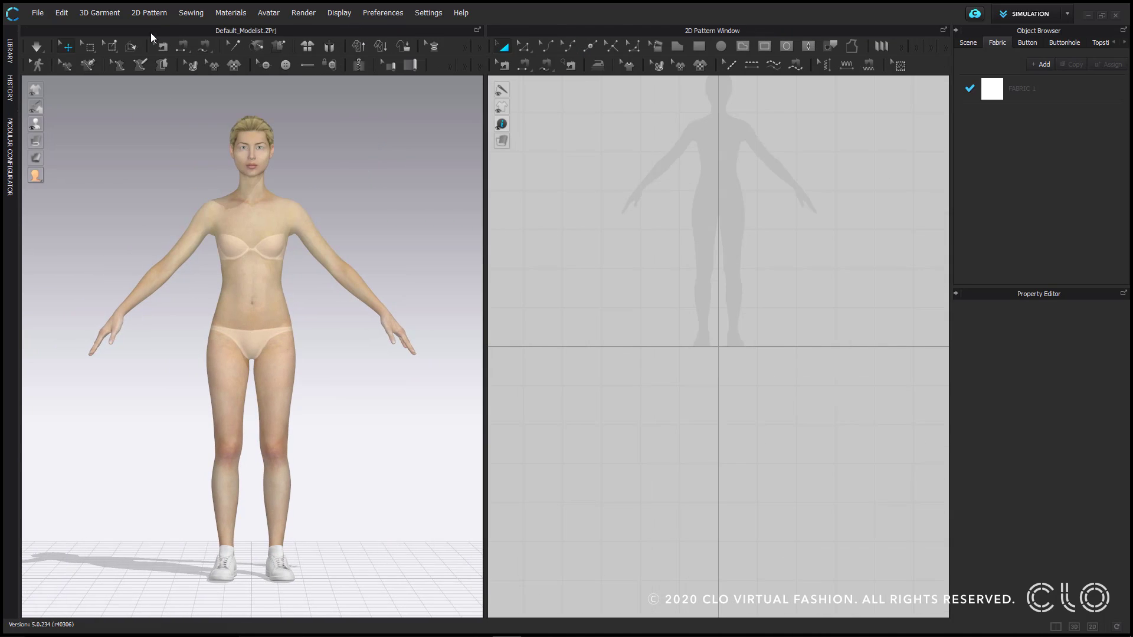
click(11, 53)
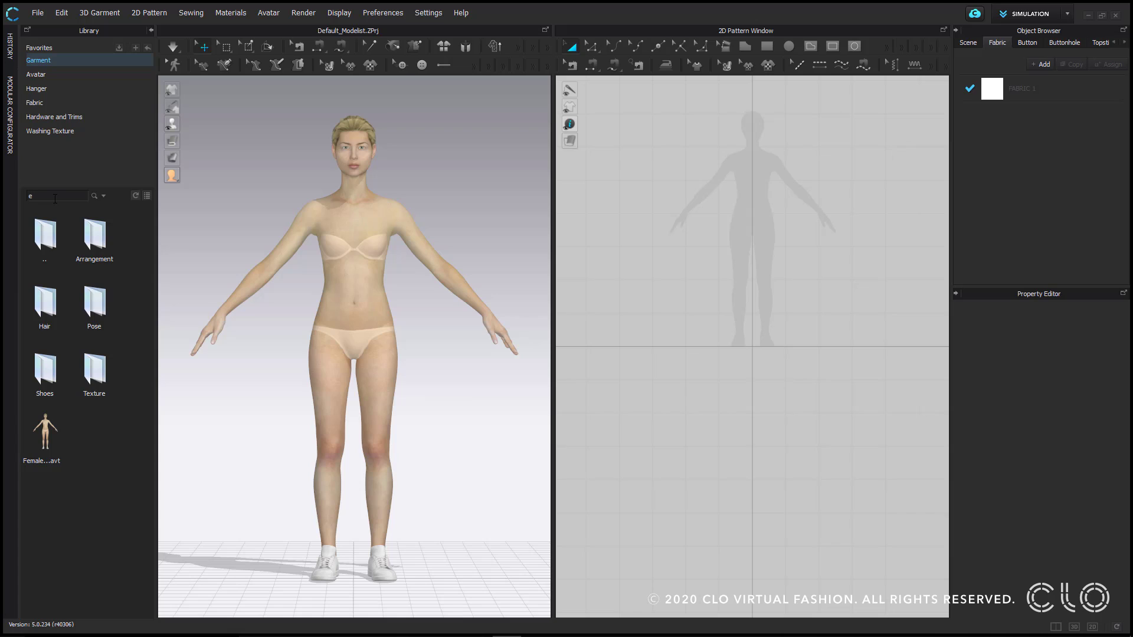
Step: Search the Library for emma, then clear the search
text(mma)
key(Return)
click(94, 196)
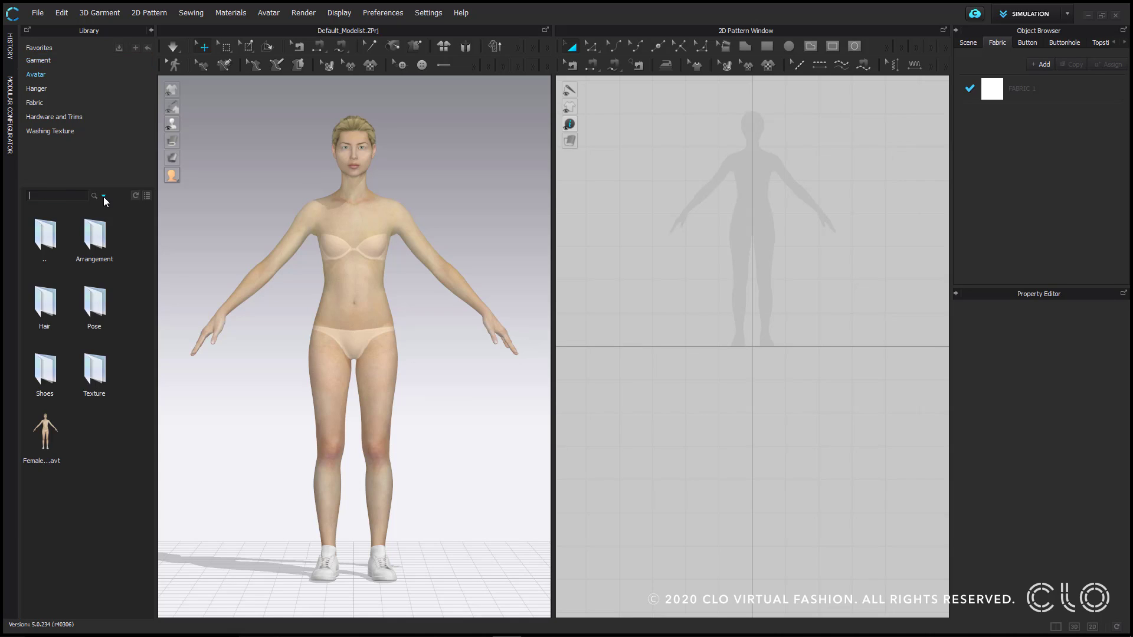
Step: Look at the Sort by options, then reset the Library favourites, confirming with Yes
click(104, 196)
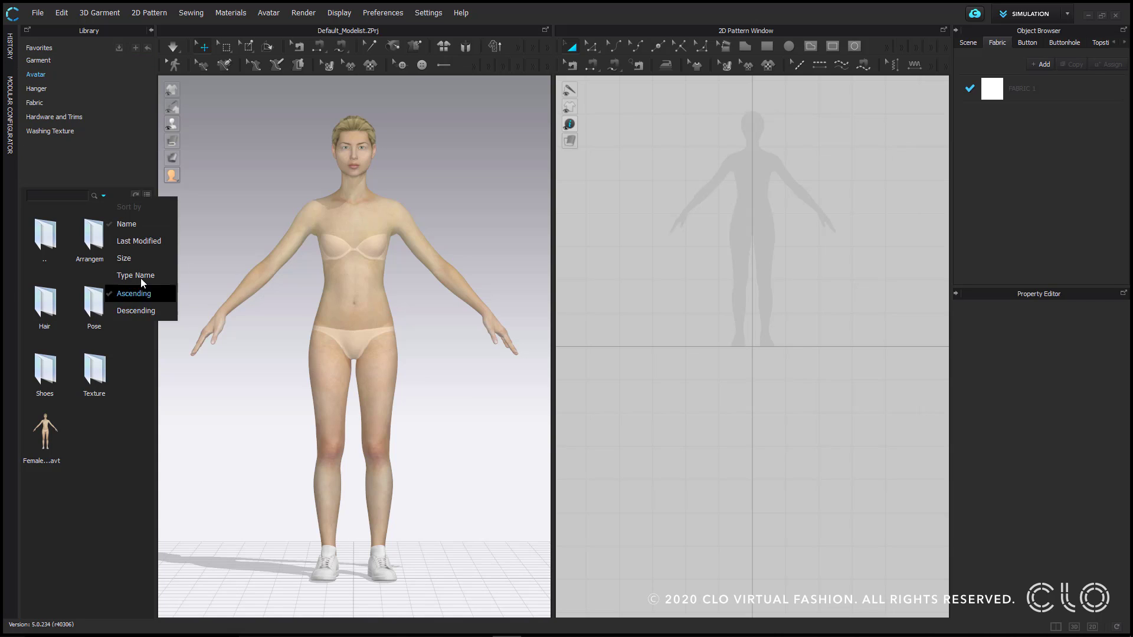
click(118, 189)
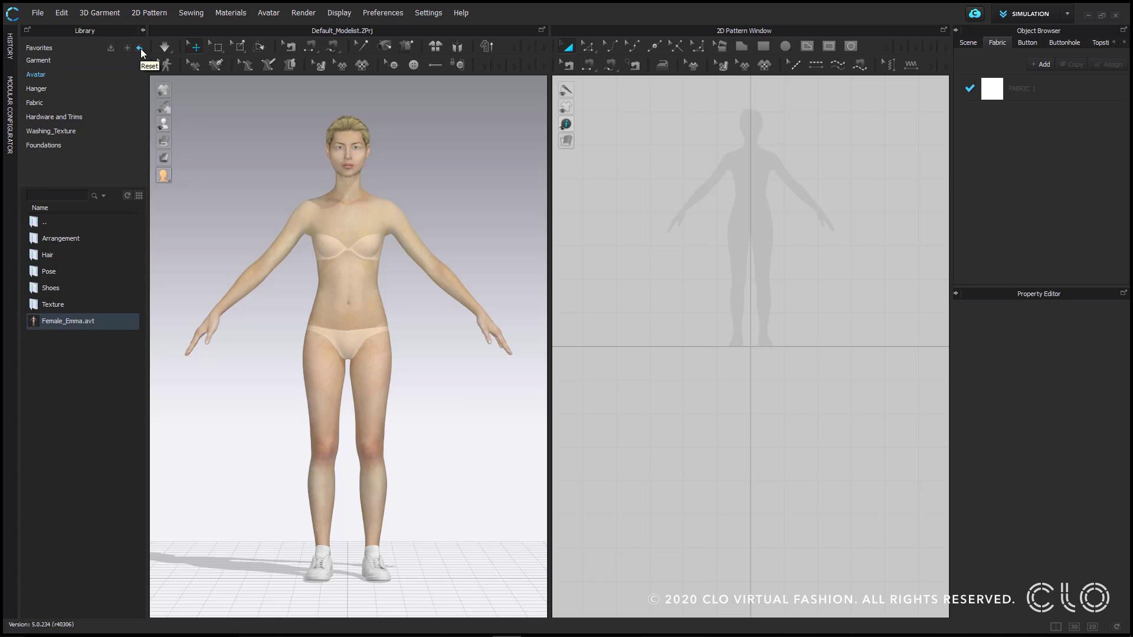
click(140, 49)
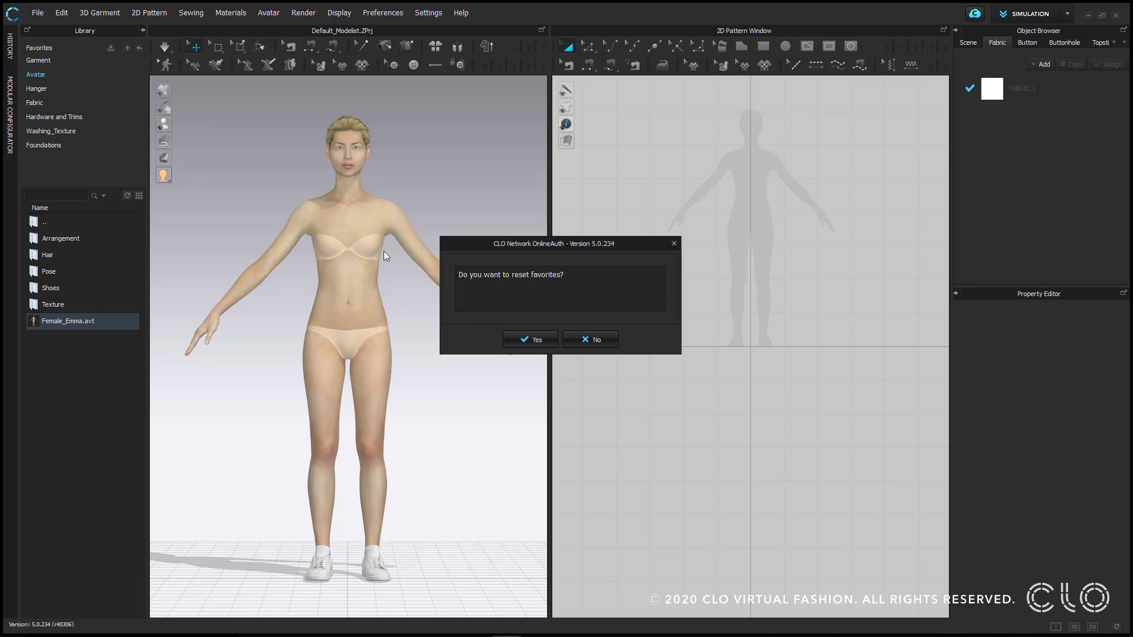
click(529, 339)
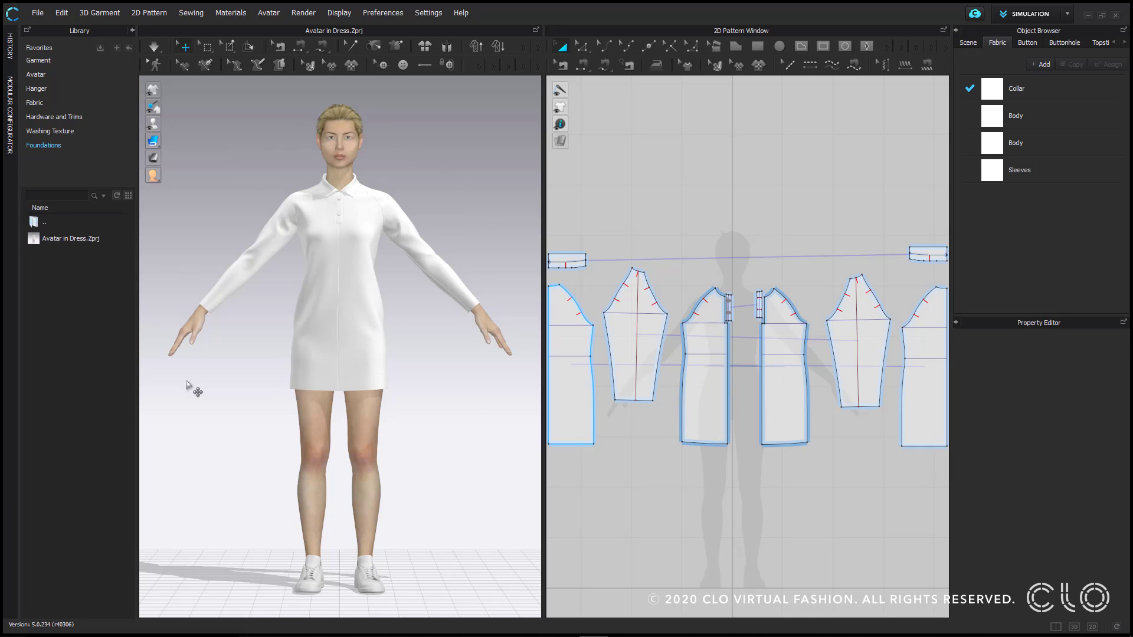
Step: Select and deselect the avatar, the right front bodice in 3D, and the front body pattern piece in 2D
click(333, 169)
click(354, 239)
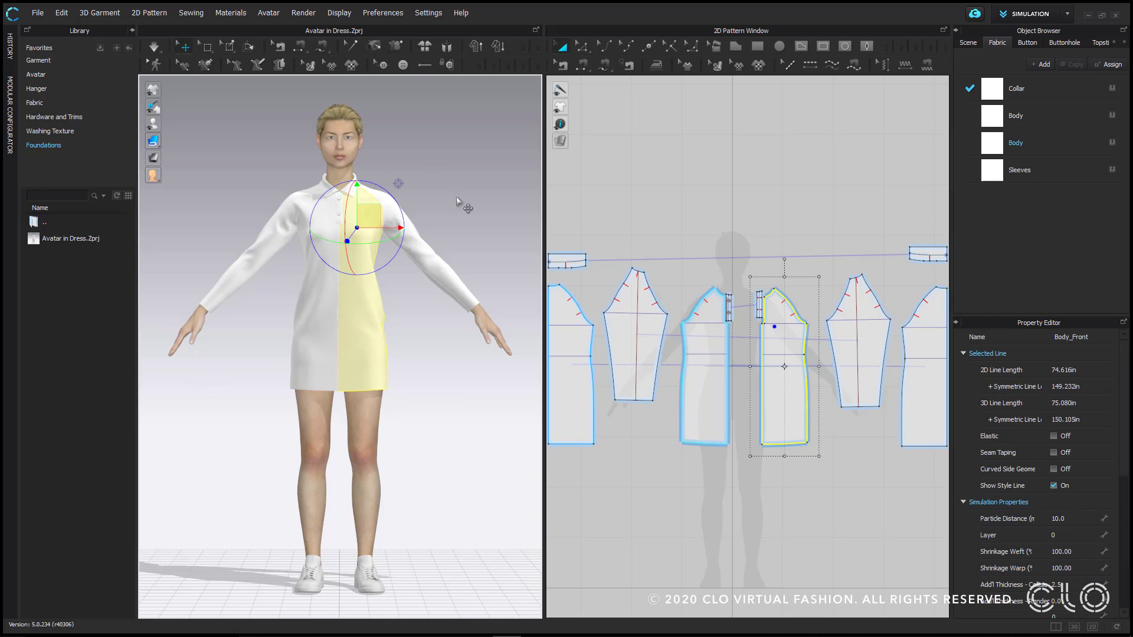
click(456, 199)
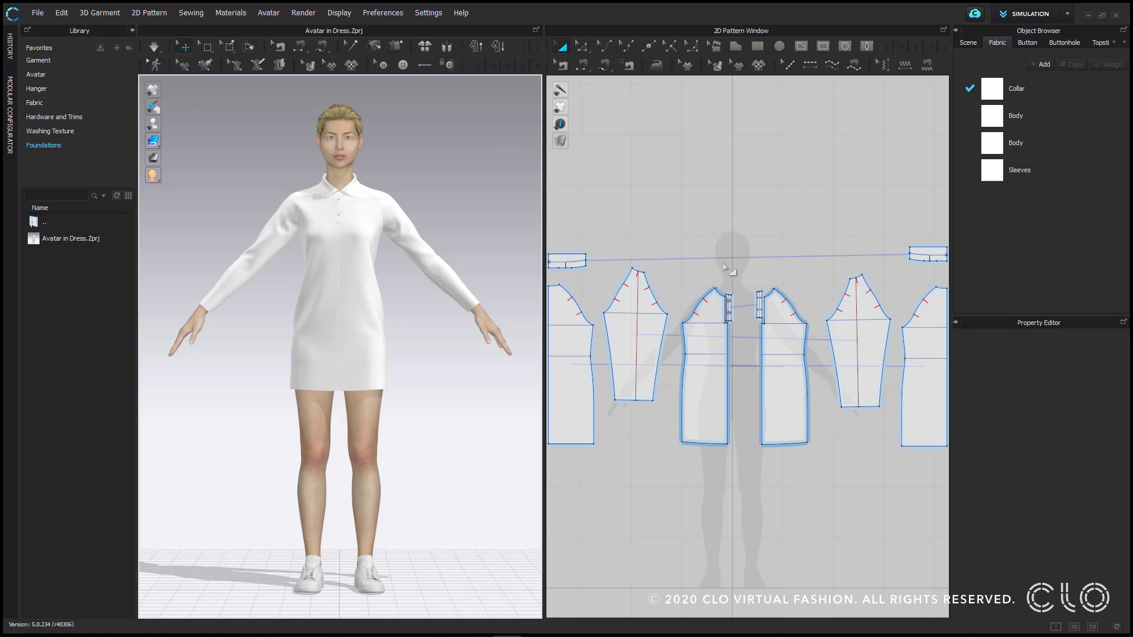
click(703, 339)
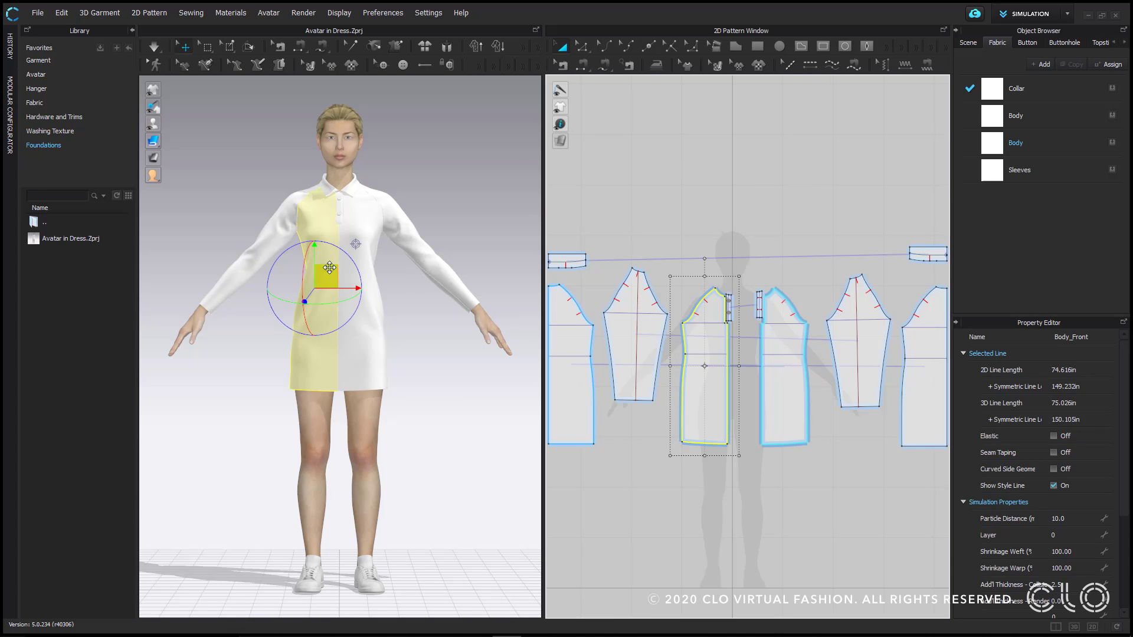
click(728, 193)
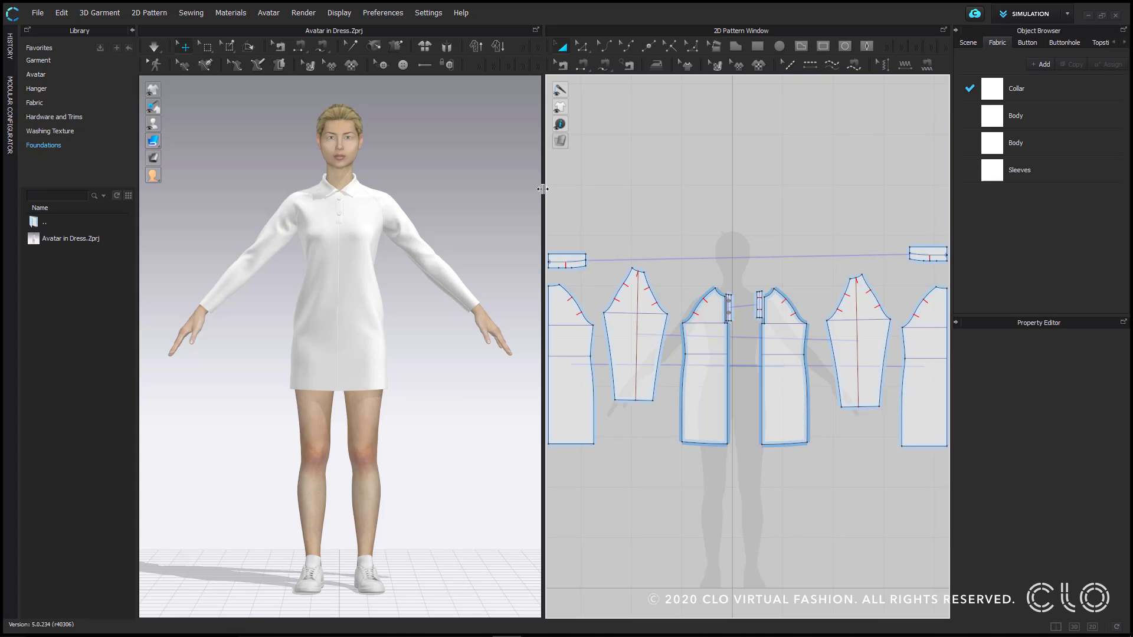
Step: Enlarge the 2D pattern window and re-dock the 3D avatar view on the right side
mouse_move(543, 189)
mouse_down()
mouse_move(472, 189)
mouse_move(652, 190)
mouse_move(494, 189)
mouse_move(544, 188)
mouse_up()
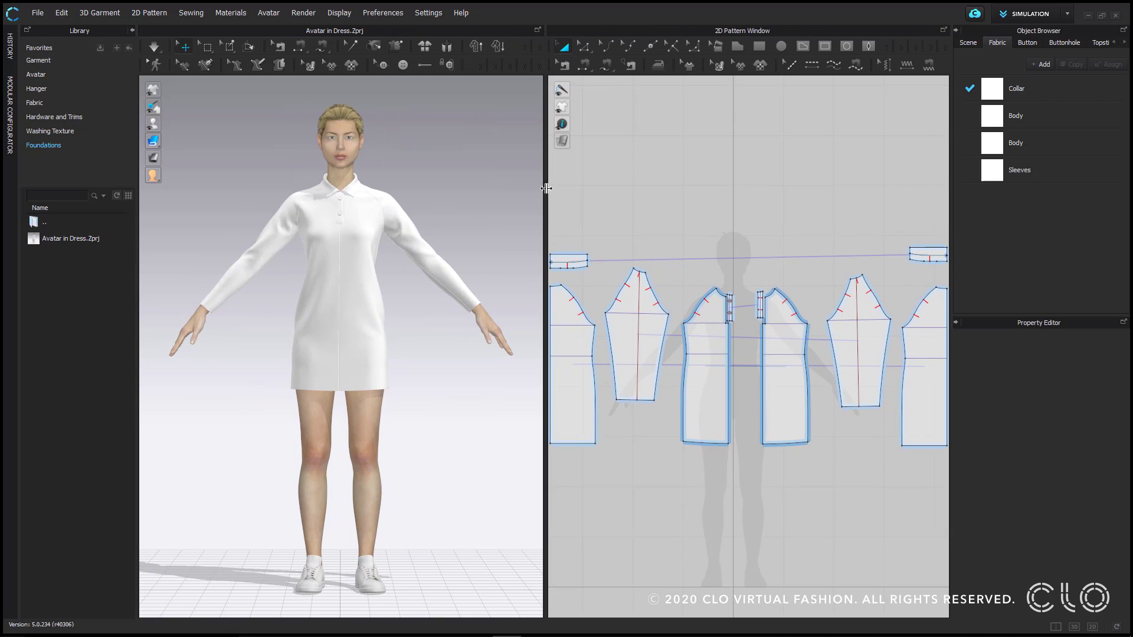
click(537, 30)
drag(441, 33, 856, 42)
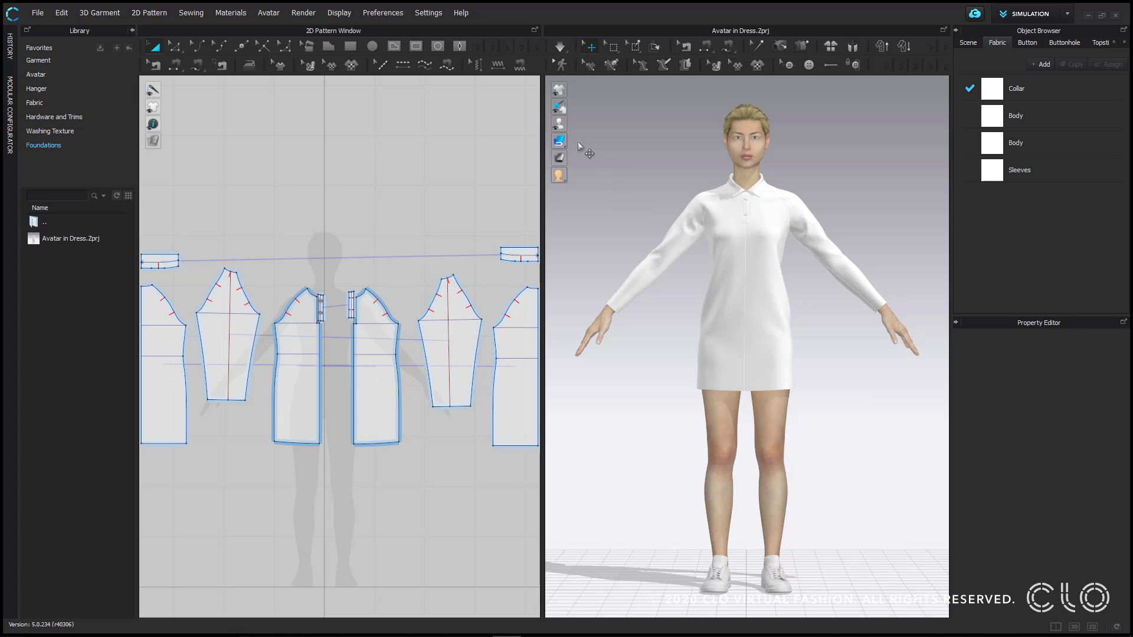
Step: Move one 2D tool group to the second toolbar row and stack another vertically at the right edge
drag(484, 46, 155, 88)
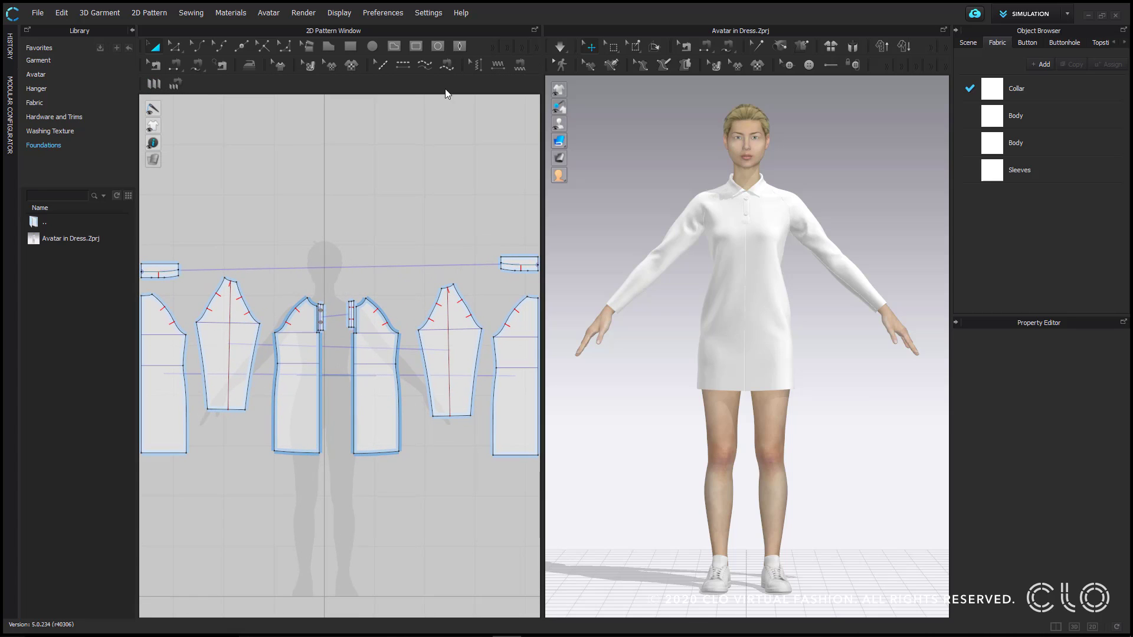
drag(499, 46, 541, 114)
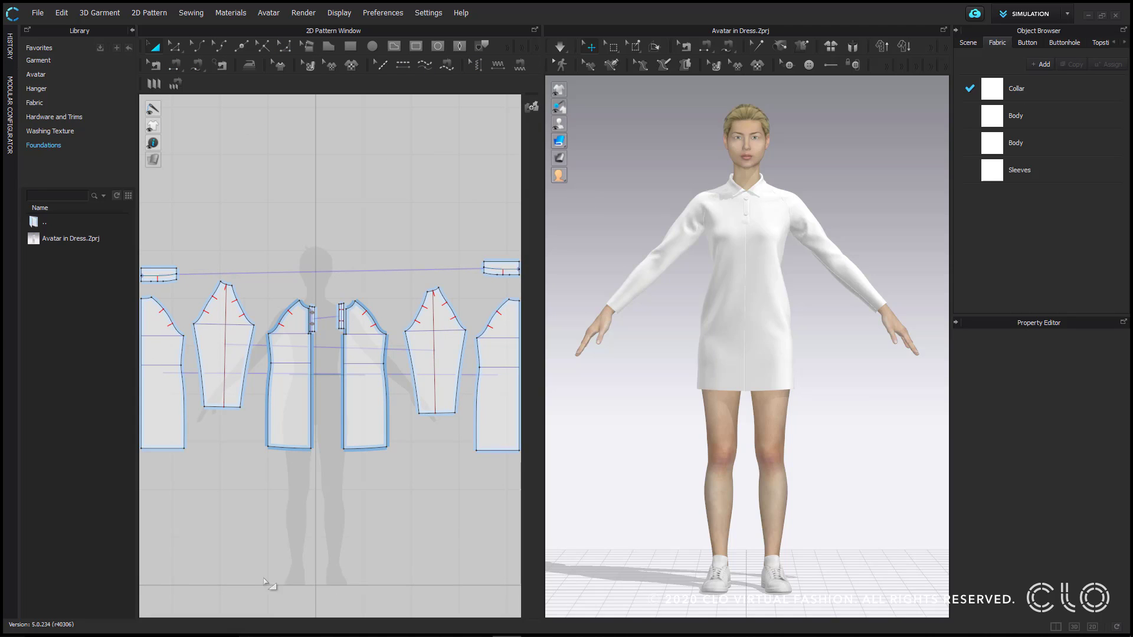
click(425, 13)
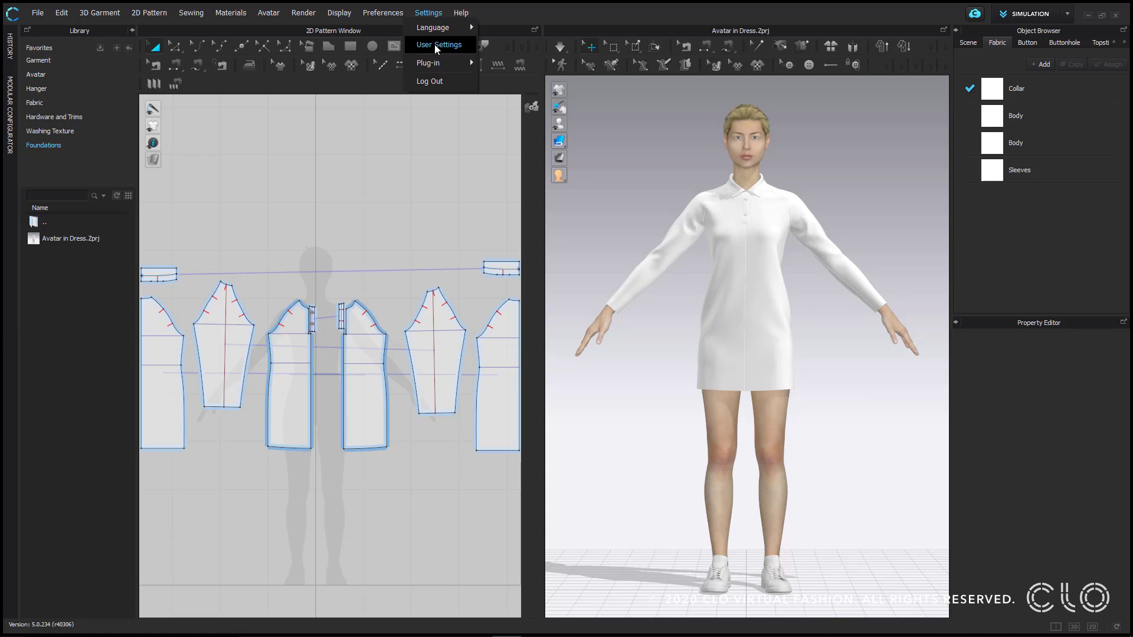
Step: Try the 3D-only, 2D-only and split view modes, then reset the workspace to its default layout
click(471, 152)
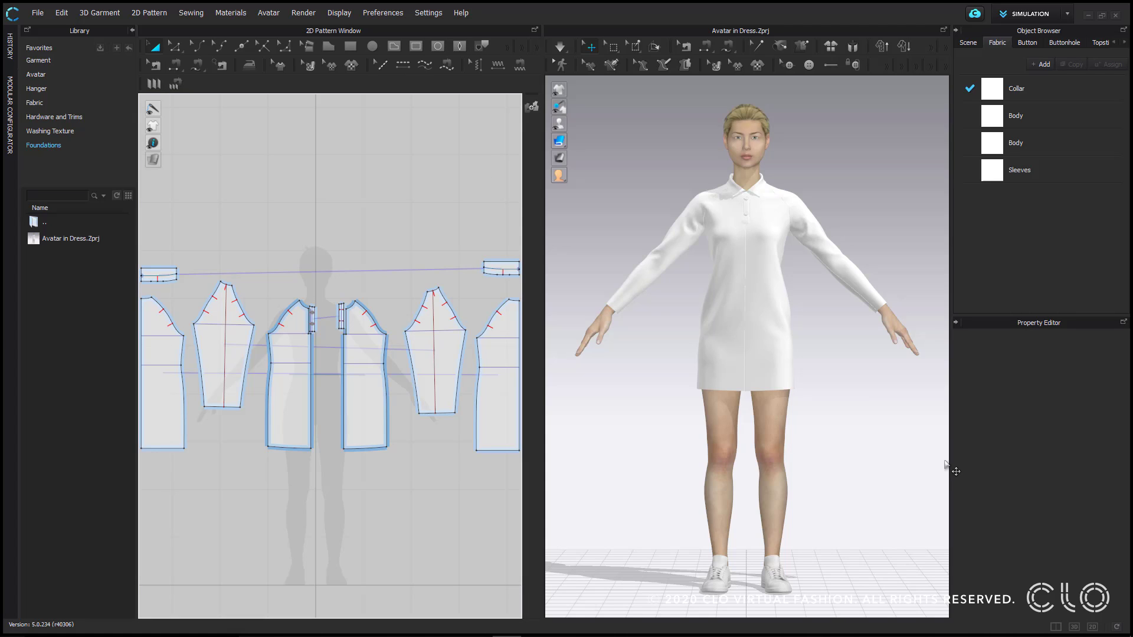
click(1074, 628)
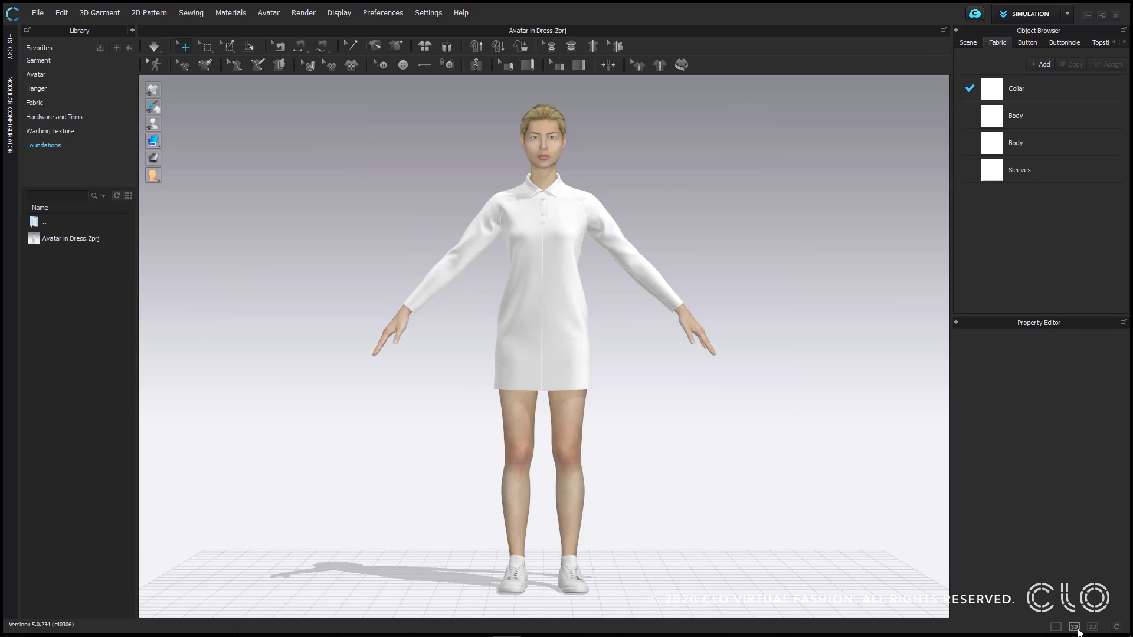
click(1092, 628)
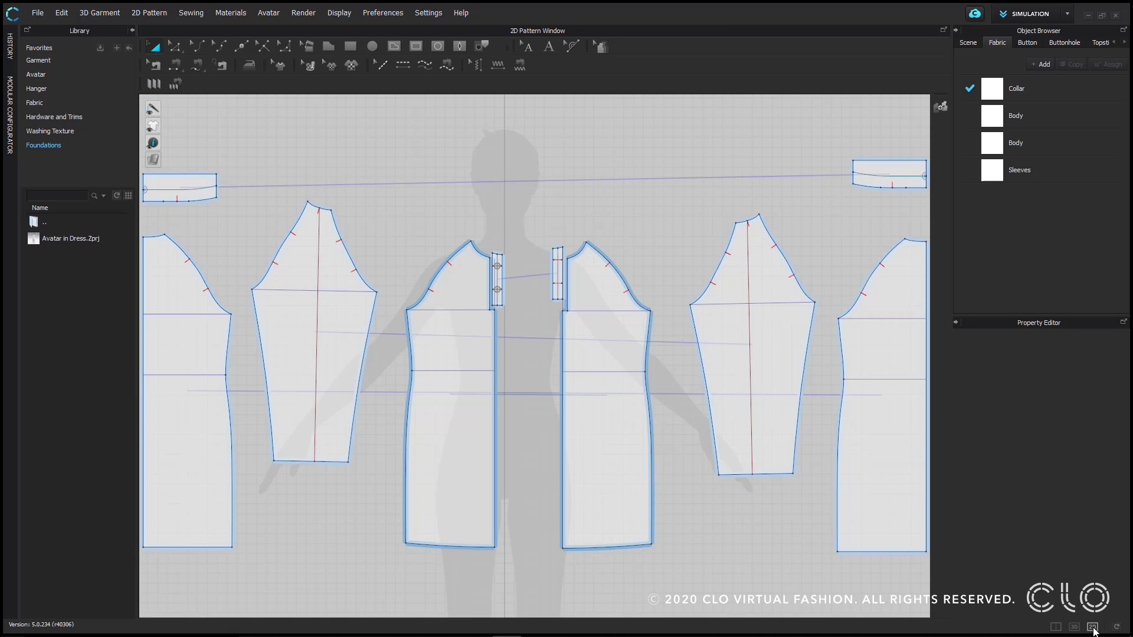
click(1056, 627)
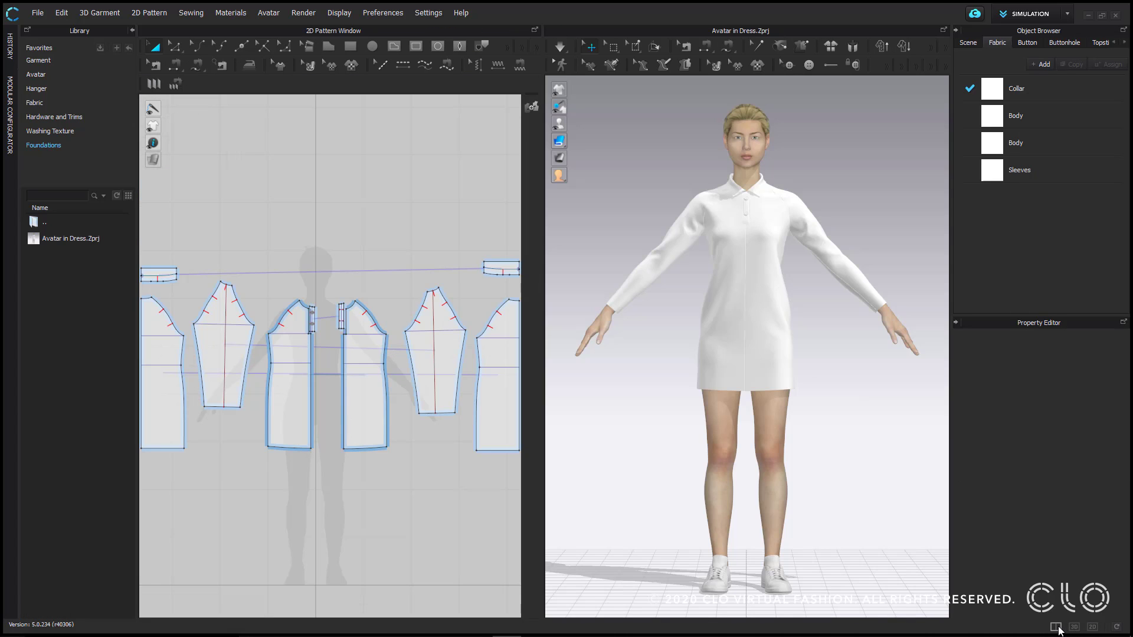
click(1115, 631)
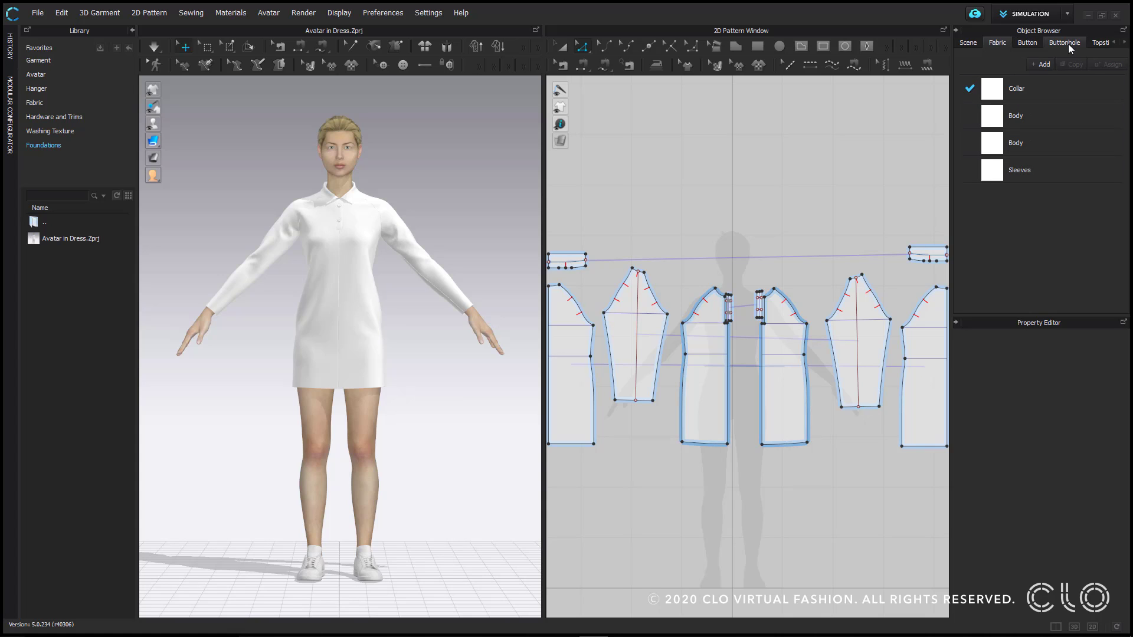
Step: Scroll through the Object Browser tabs to Topstitch, Puckering and Grading, then select the Collar fabric
click(1123, 43)
click(1123, 42)
click(1123, 43)
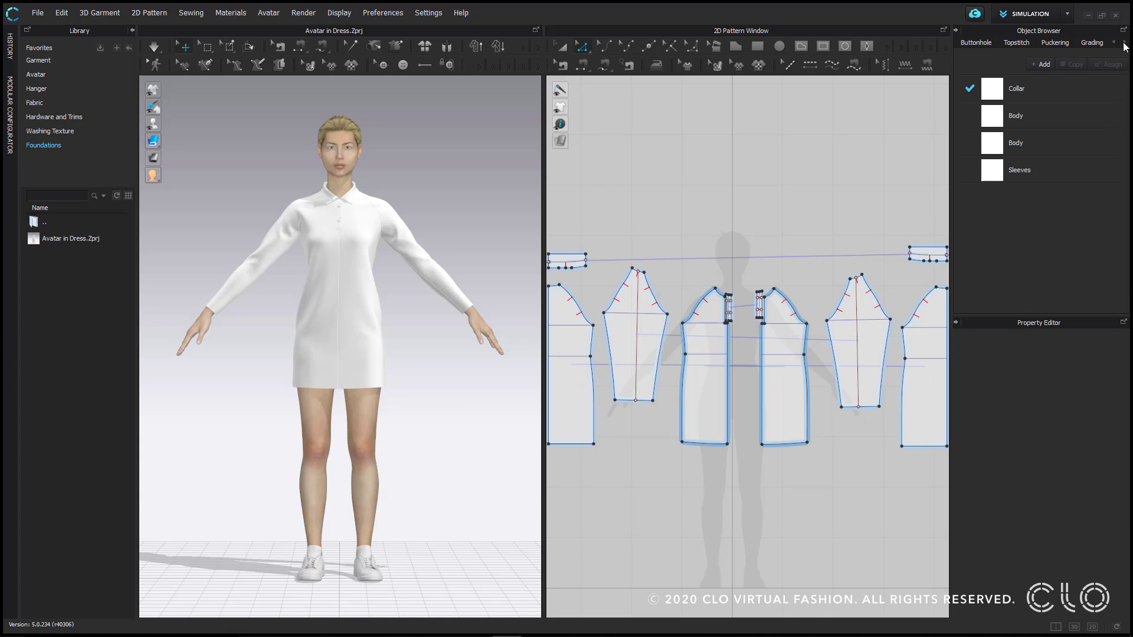
click(1050, 143)
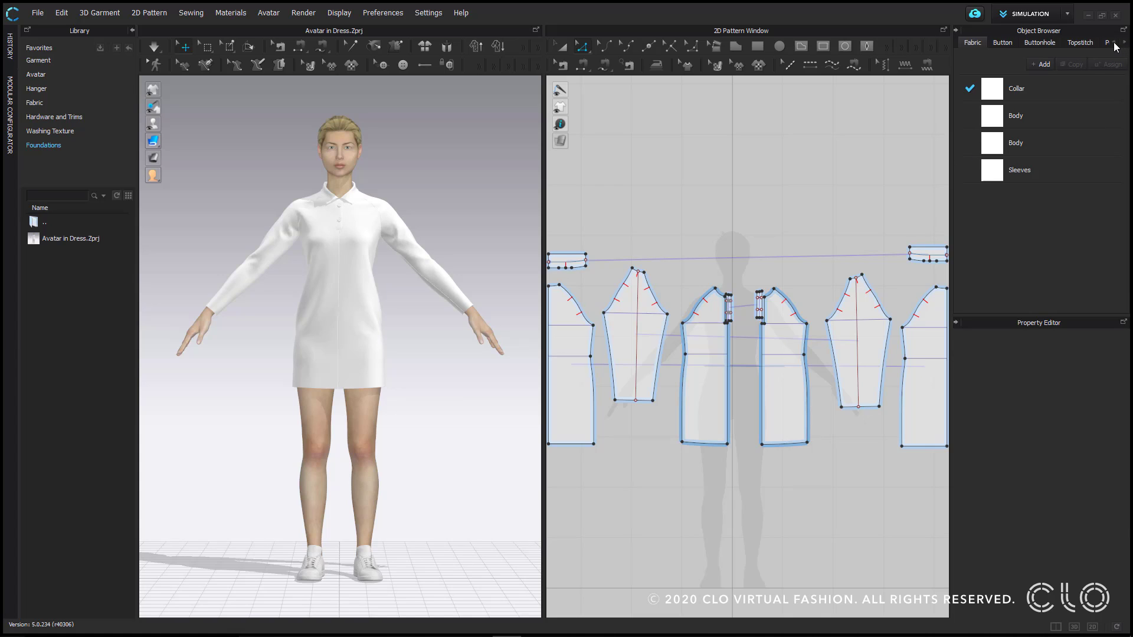
click(1044, 90)
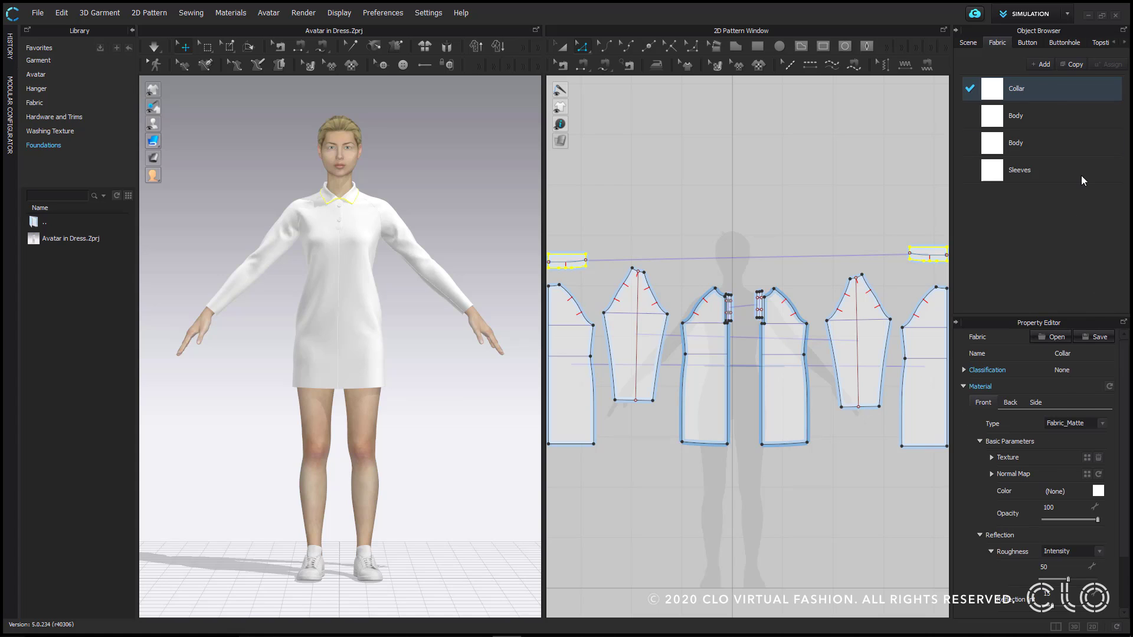
Step: In the Scene tree, select the avatar body, expand eye_l and eye_r, and select the right-eye mesh
click(974, 43)
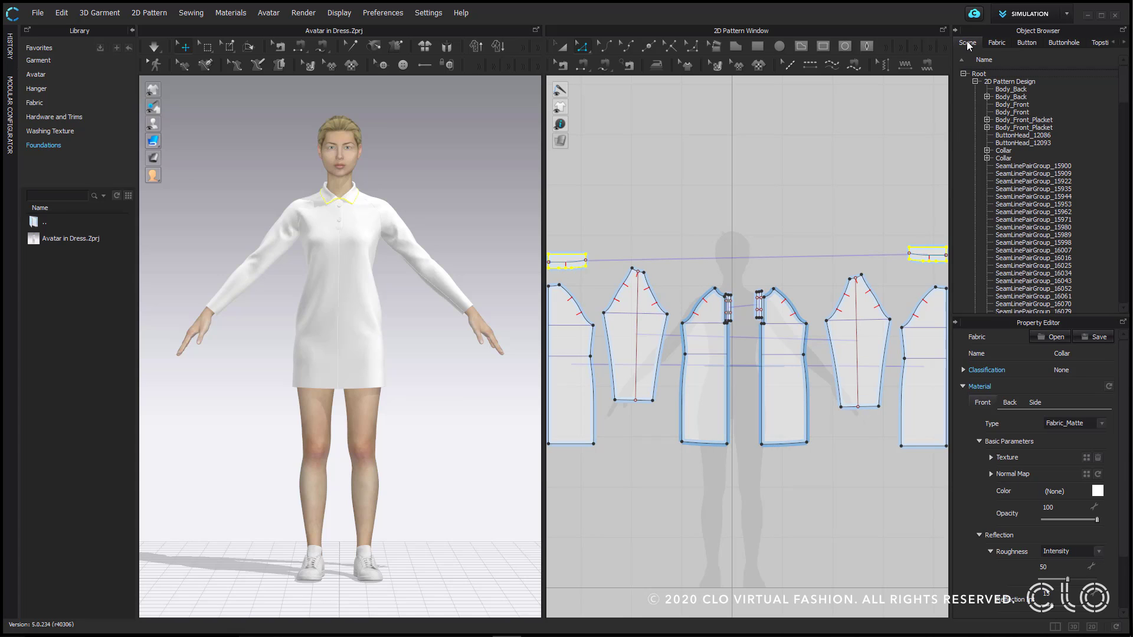
drag(1126, 91, 1126, 142)
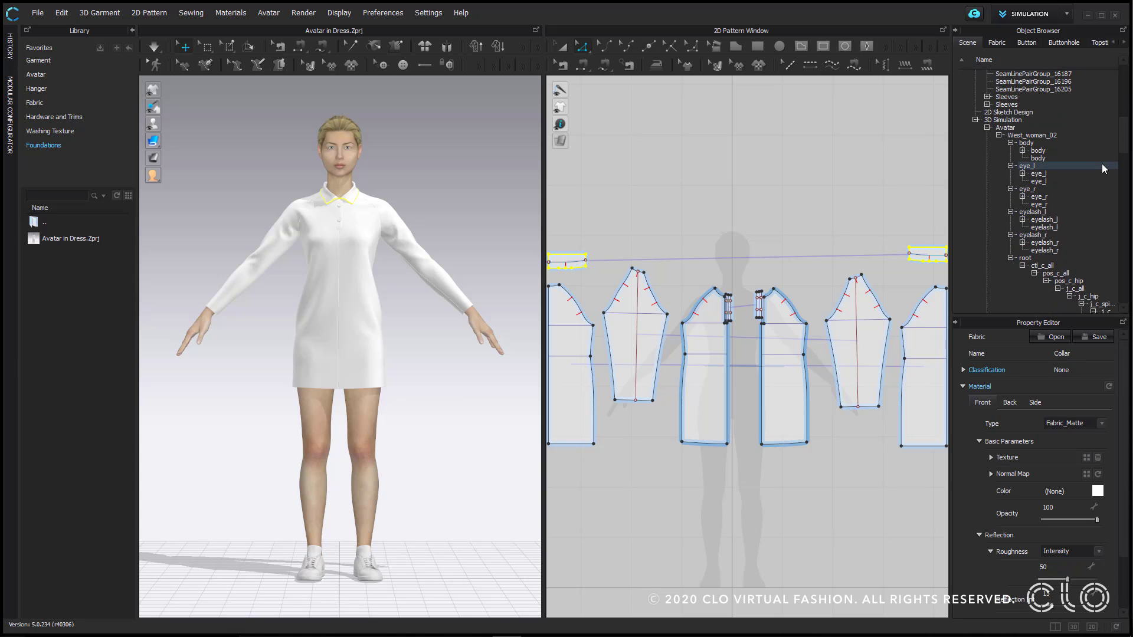
click(1026, 153)
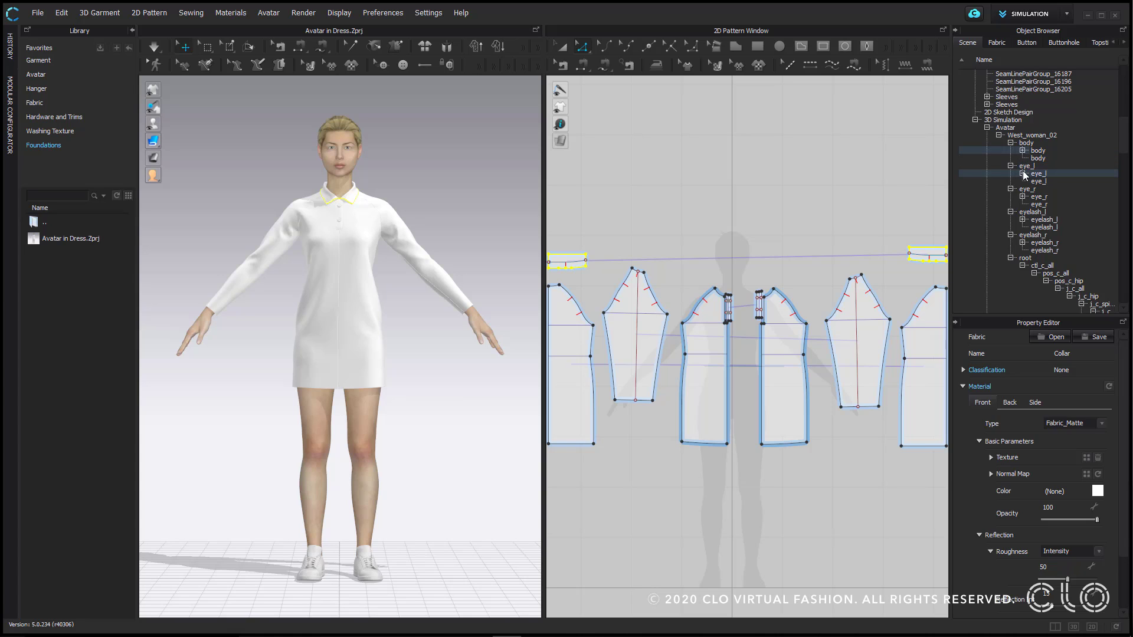
click(1023, 173)
click(1032, 182)
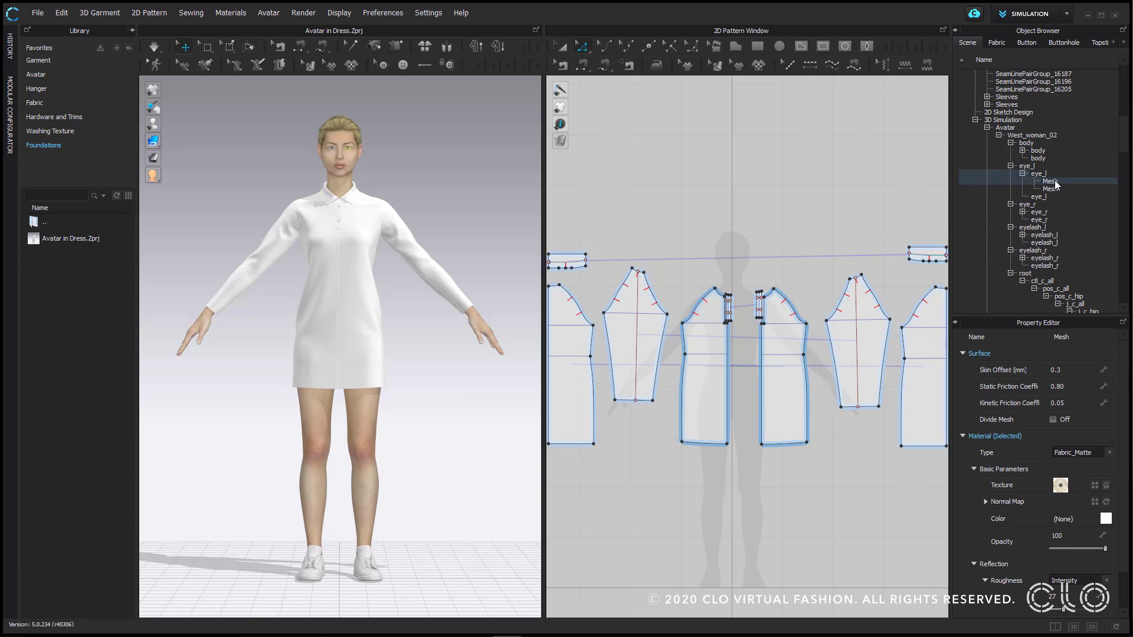
click(1022, 212)
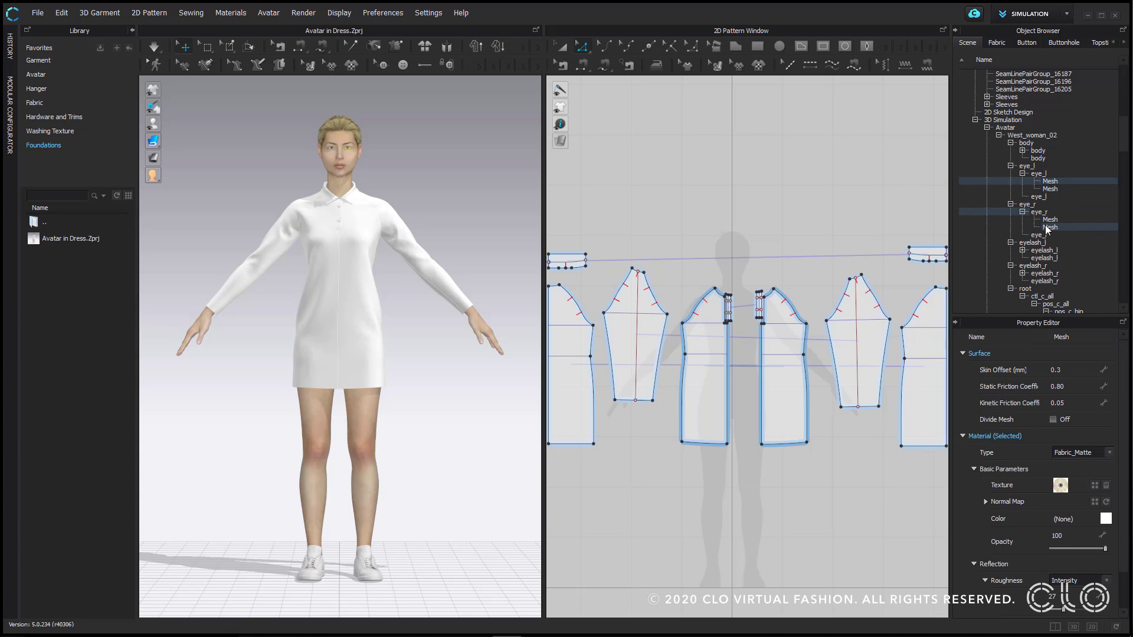
click(1050, 219)
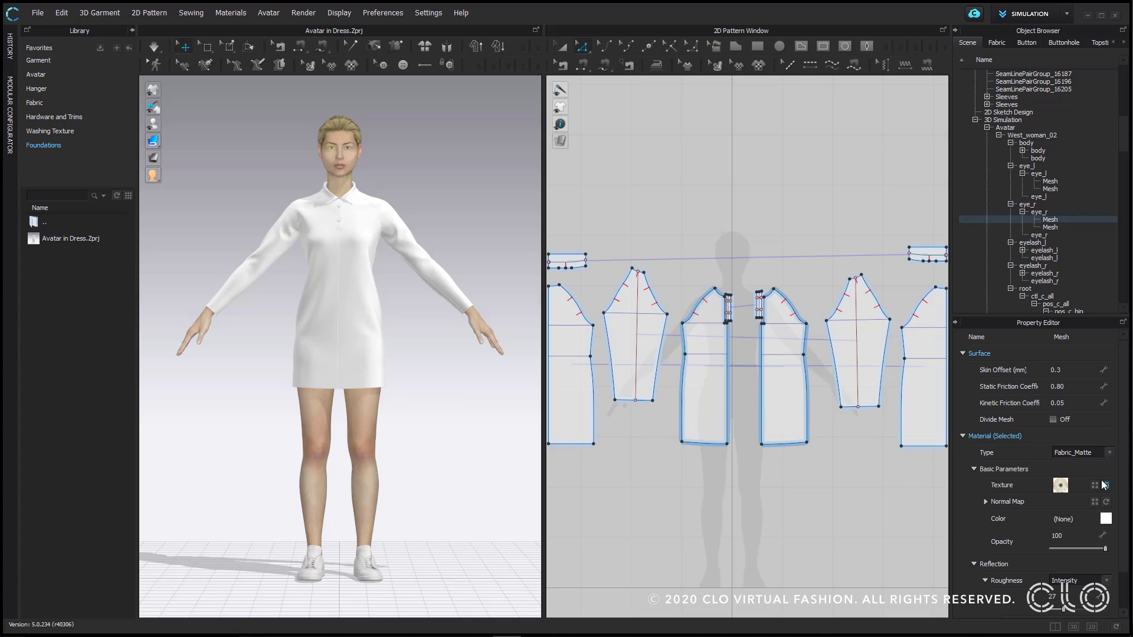
Step: Make the Body fabric active, then select the right front body piece and the avatar
click(997, 42)
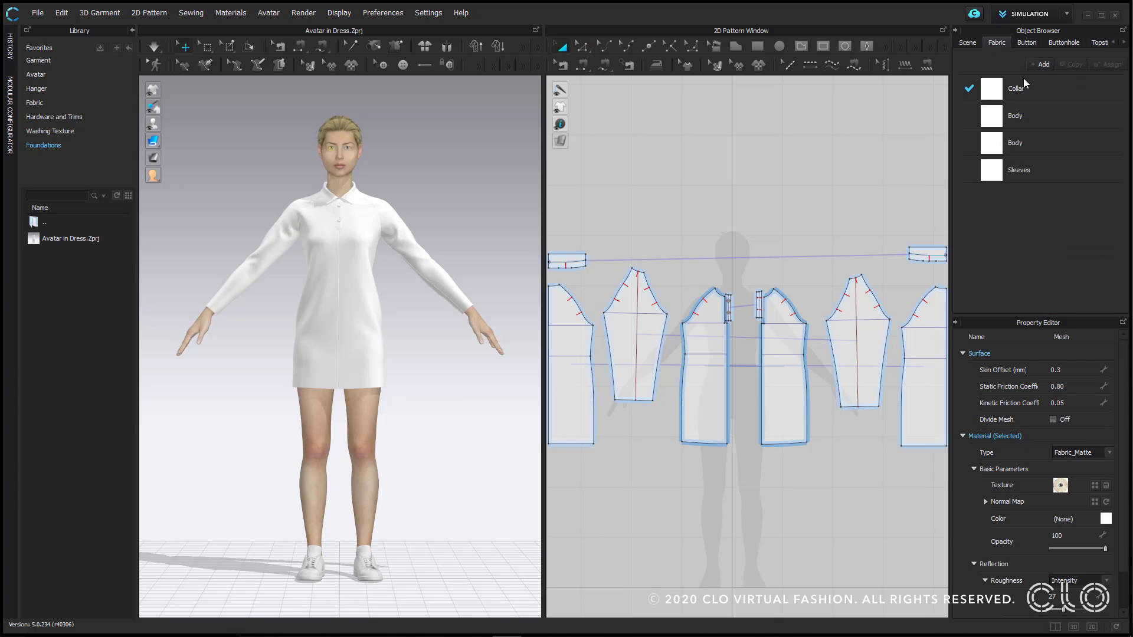
click(1037, 117)
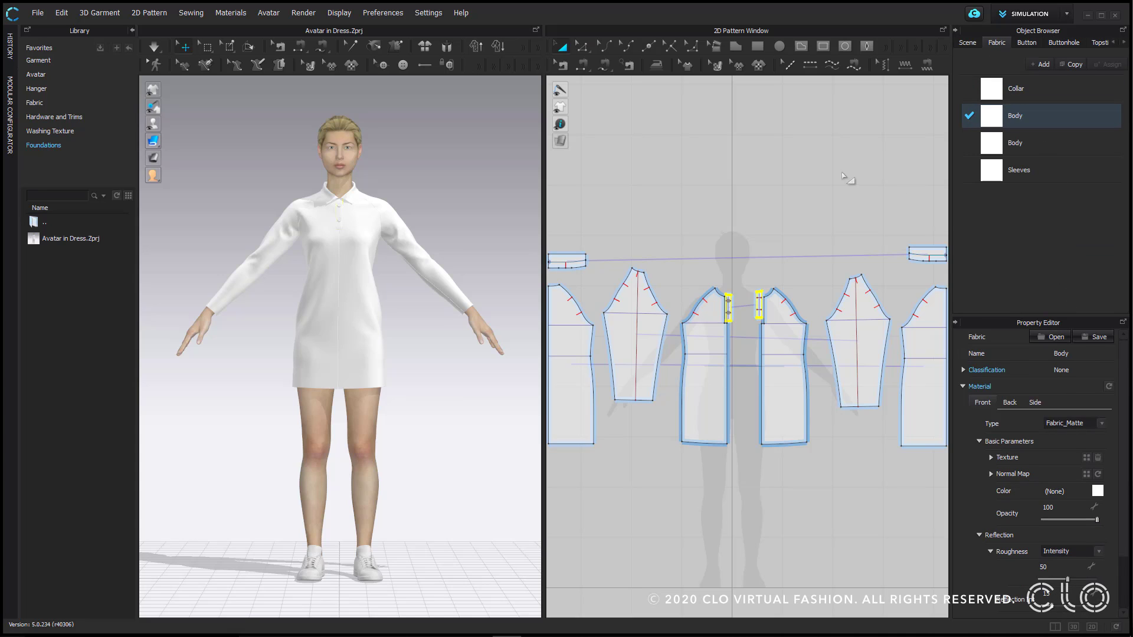
click(795, 364)
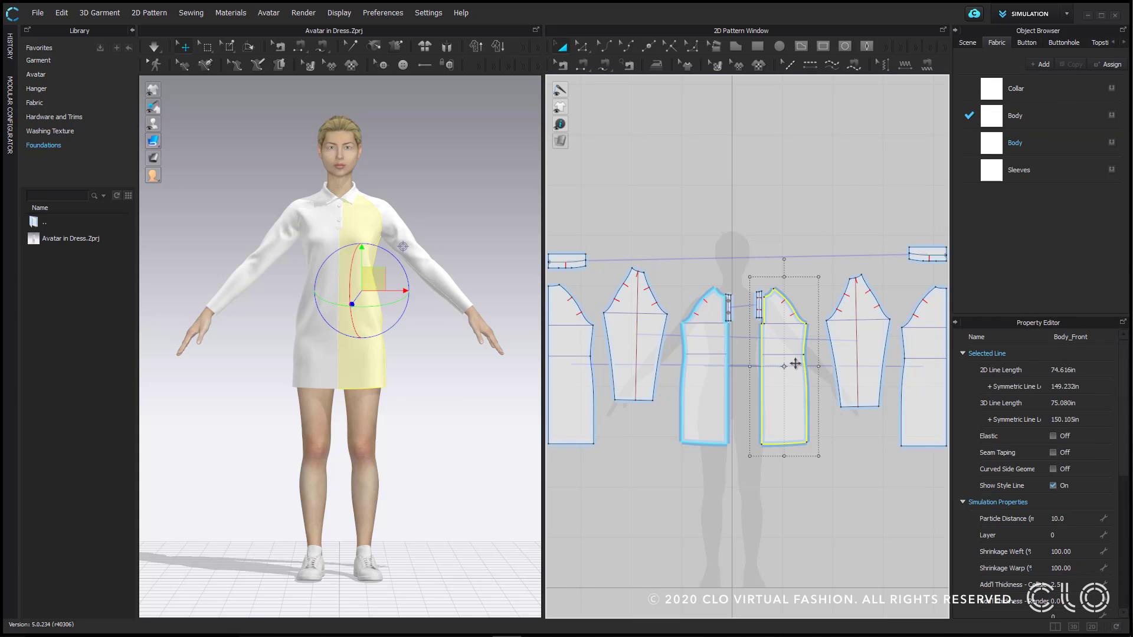
click(346, 158)
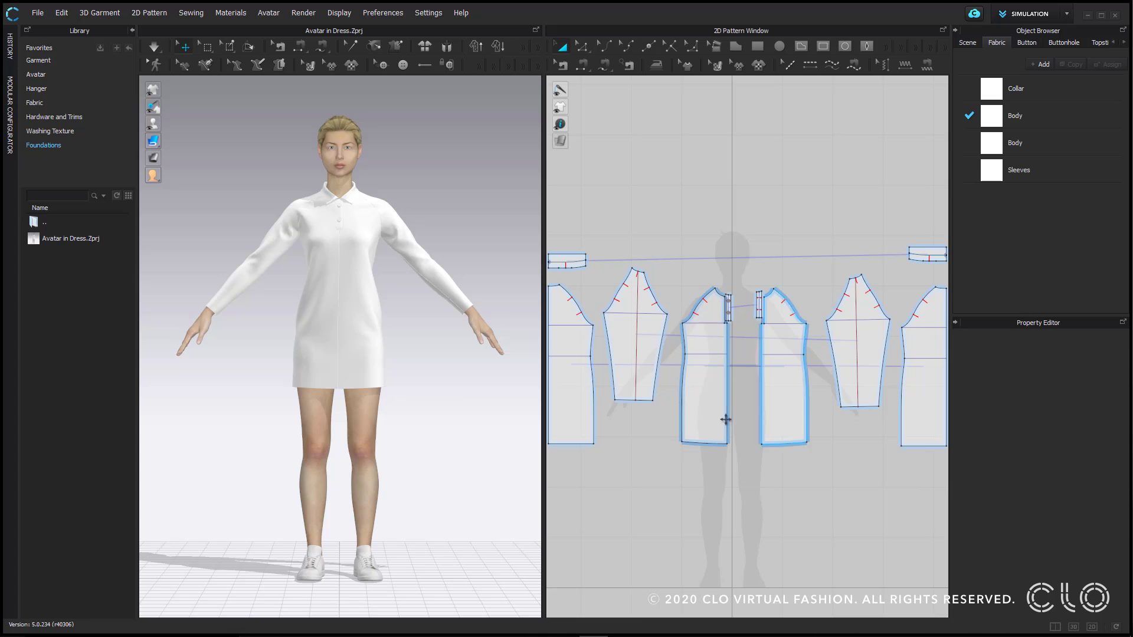
Step: Open the History panel and rename 3D State_1 to 'Stage 1'
click(11, 56)
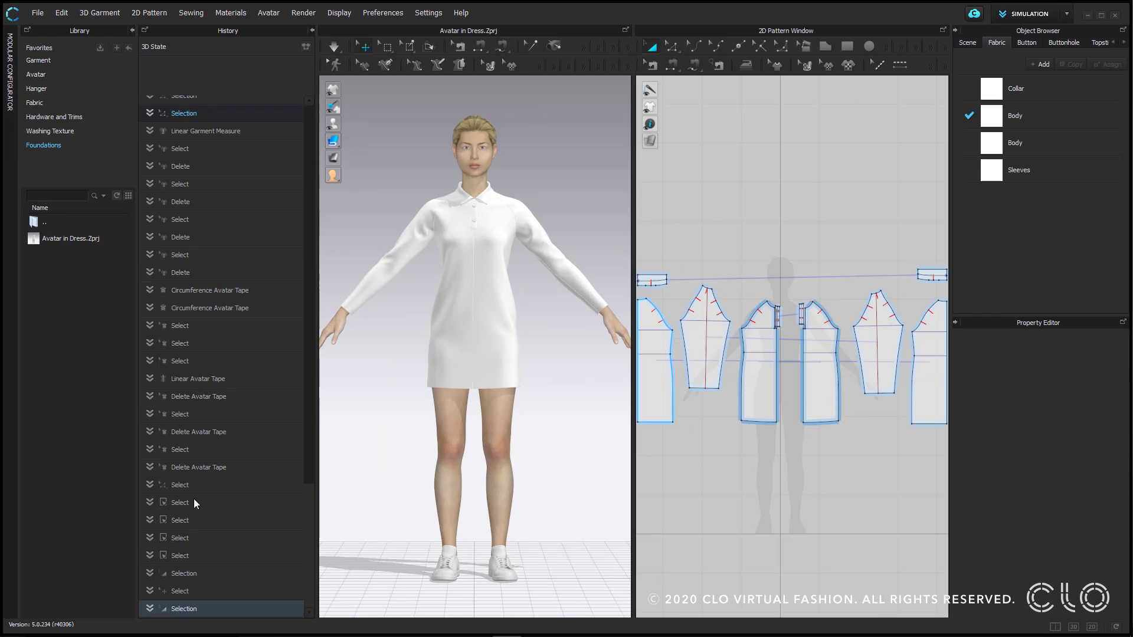
drag(313, 452, 318, 203)
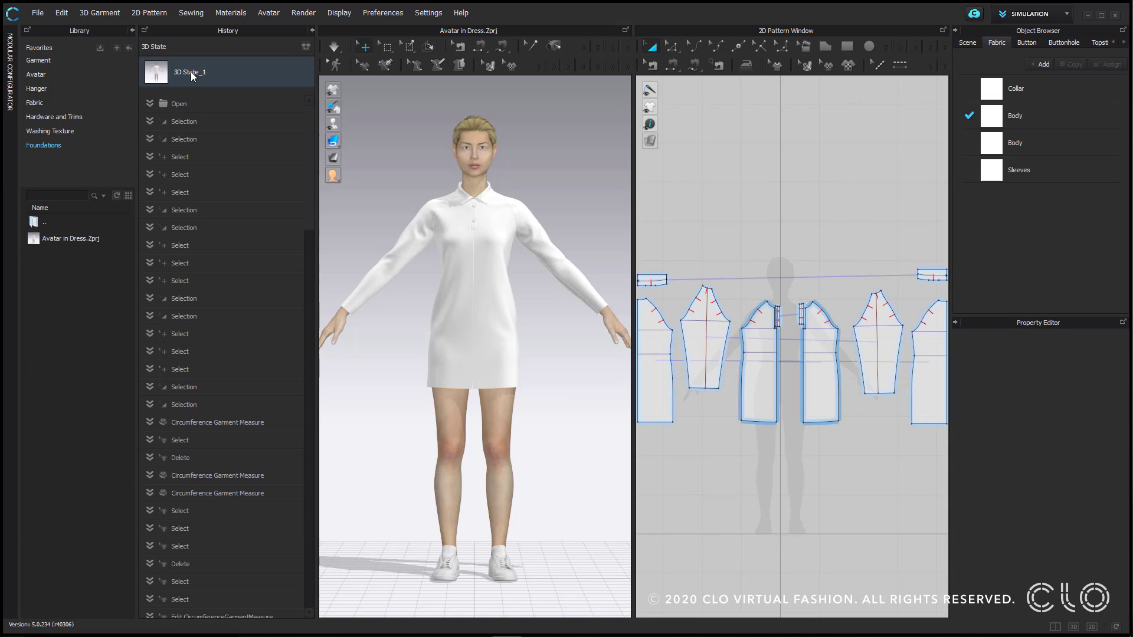
right_click(220, 72)
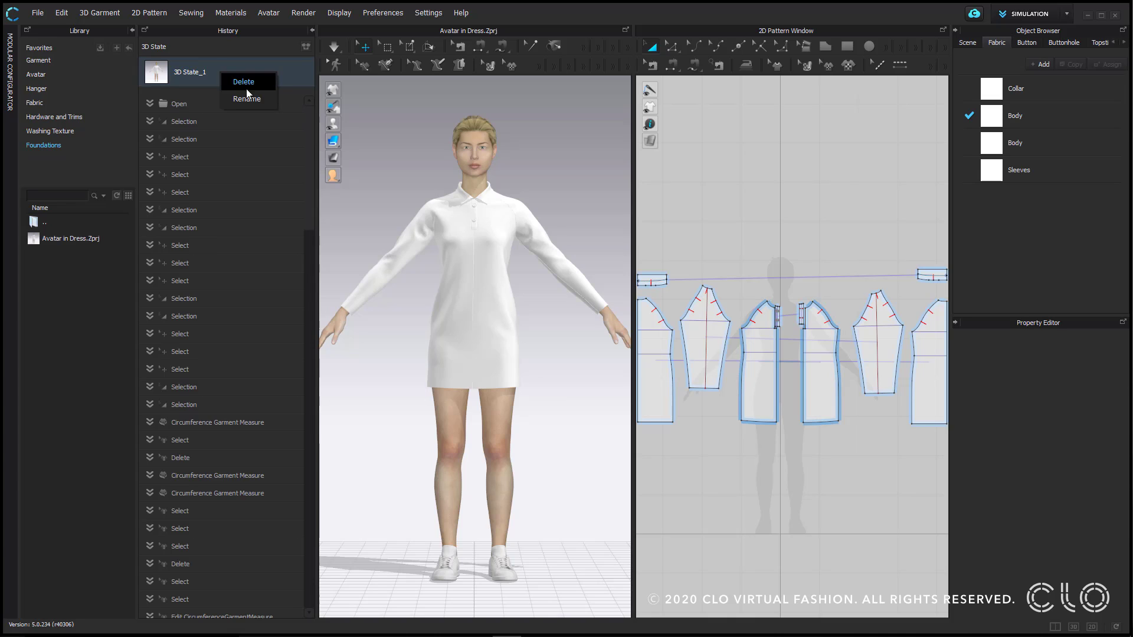
click(248, 100)
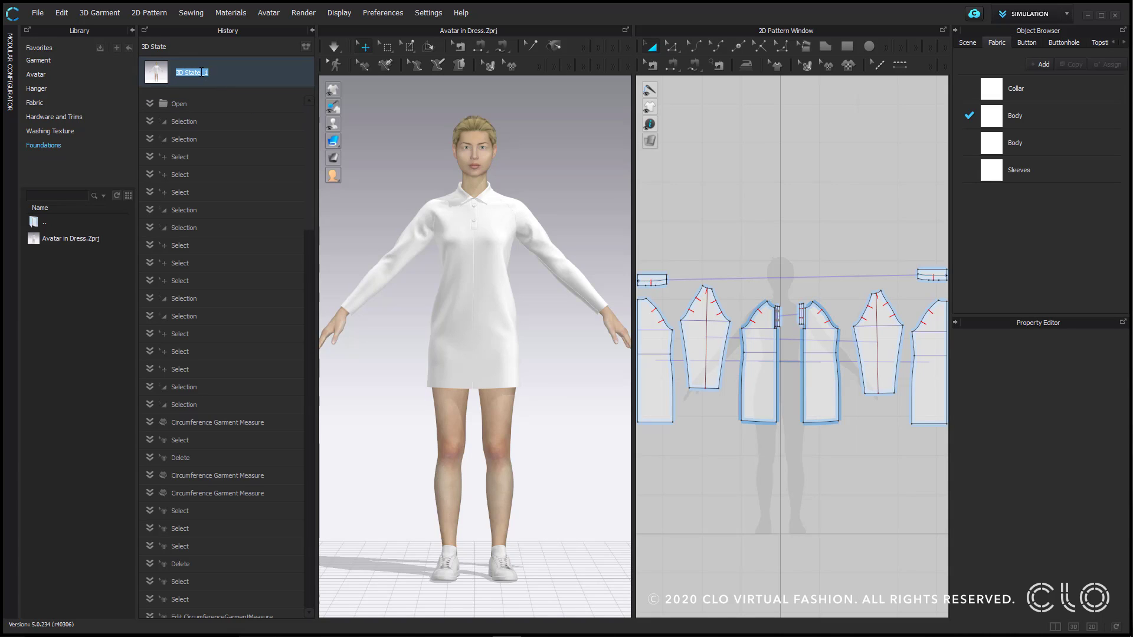
text(Stage 1)
key(Return)
Step: Collapse the History panel and bring up the Modular Configurator panel
click(311, 32)
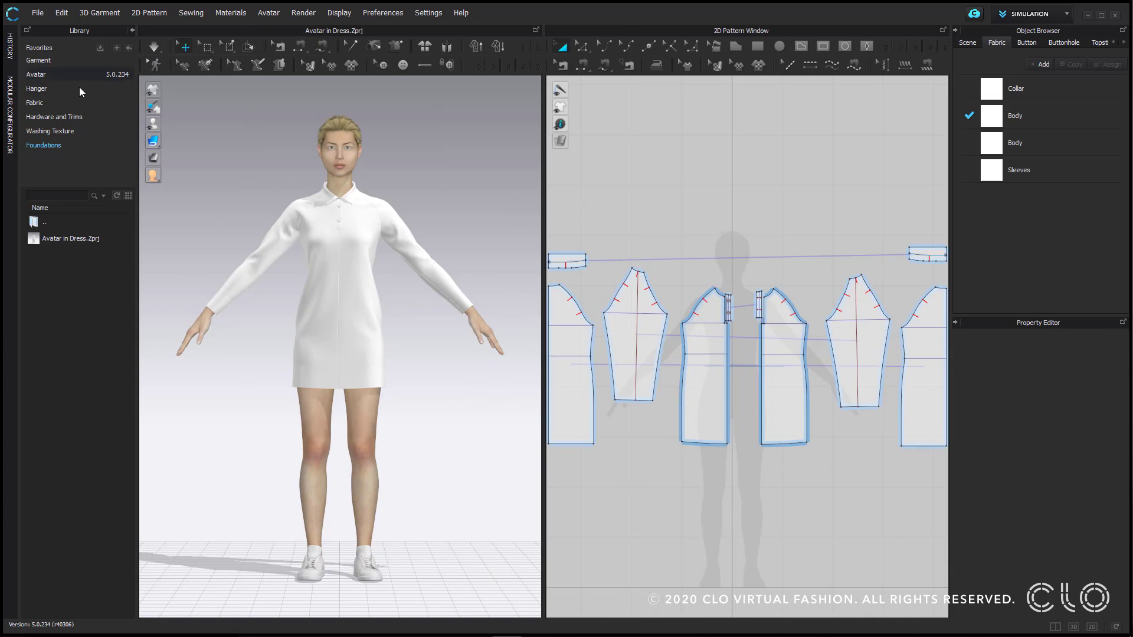
click(10, 129)
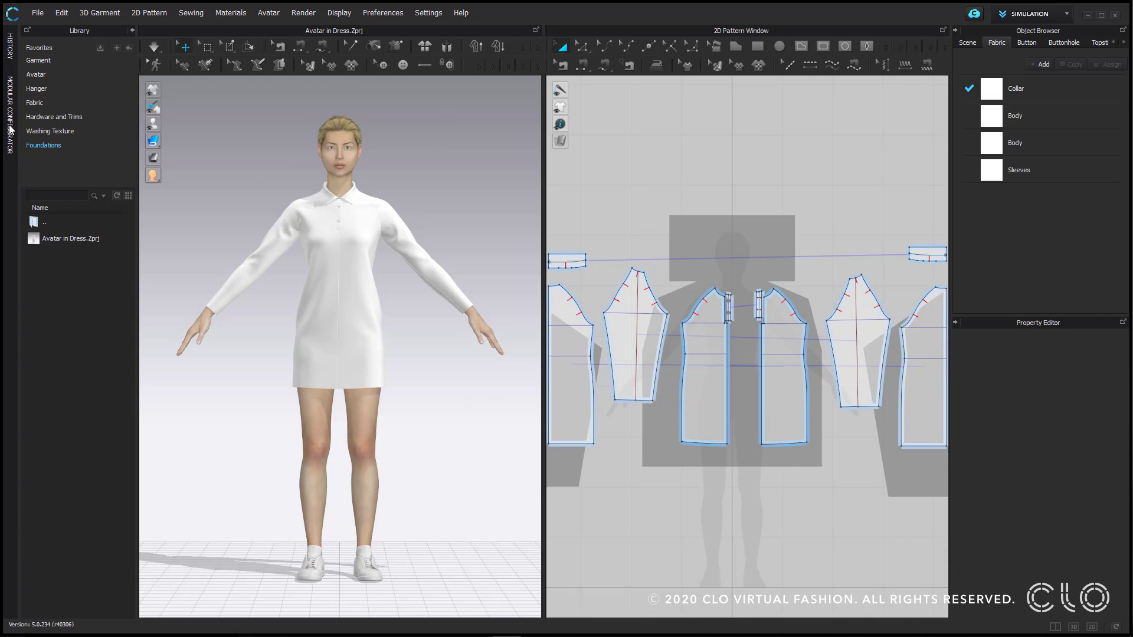
click(10, 129)
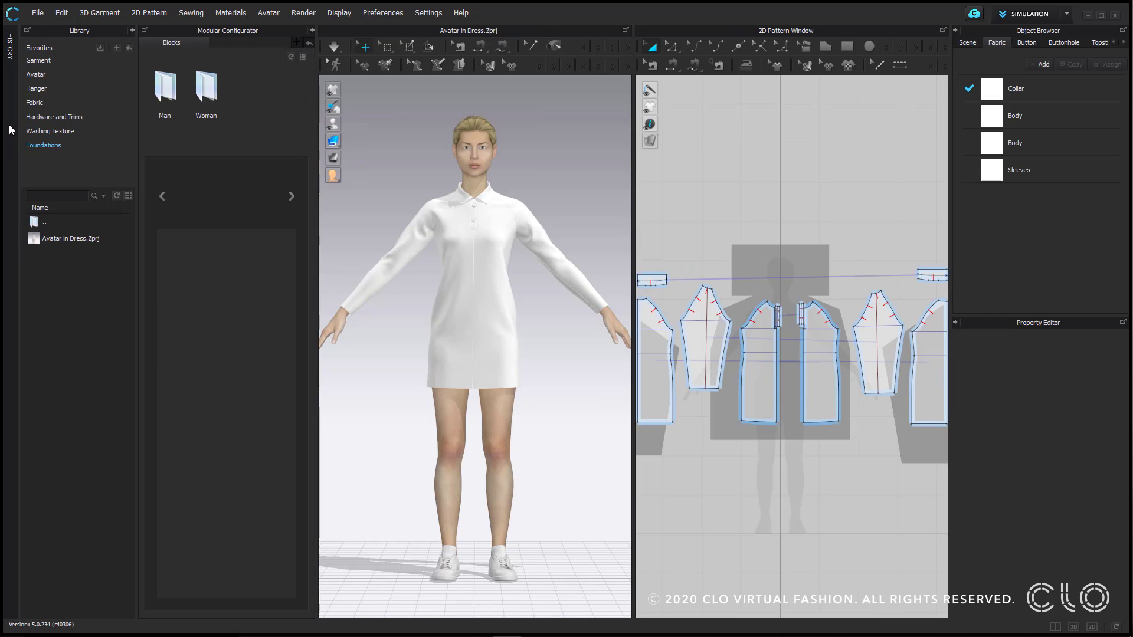
Step: Browse the Woman > Jackets blocks in the Modular Configurator, then collapse the panel
double_click(200, 99)
double_click(200, 99)
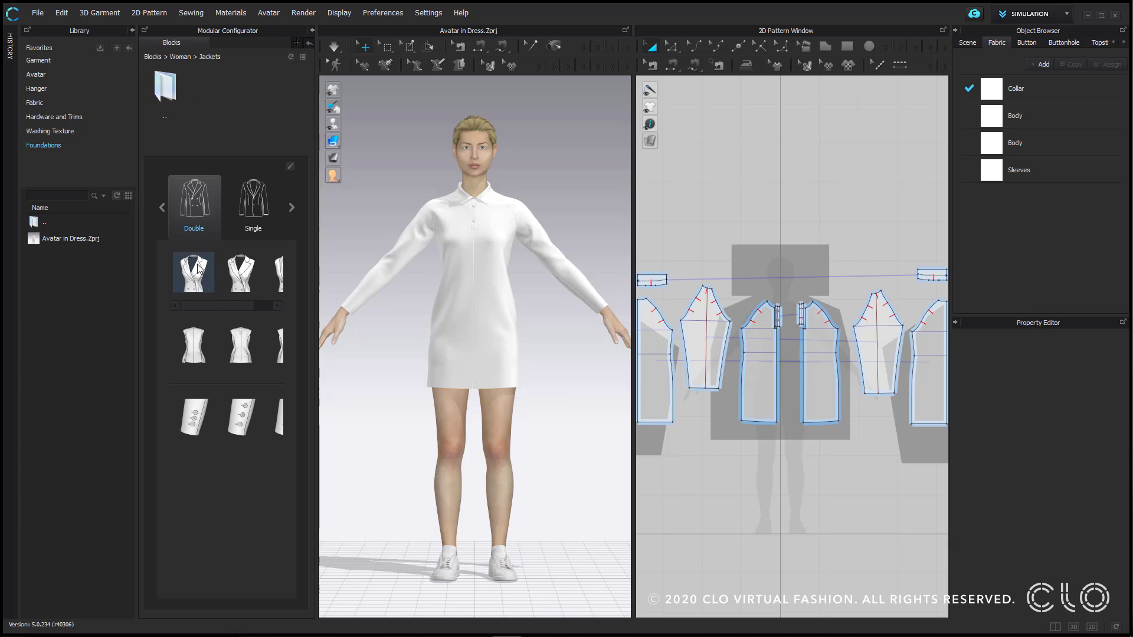
drag(202, 305, 264, 306)
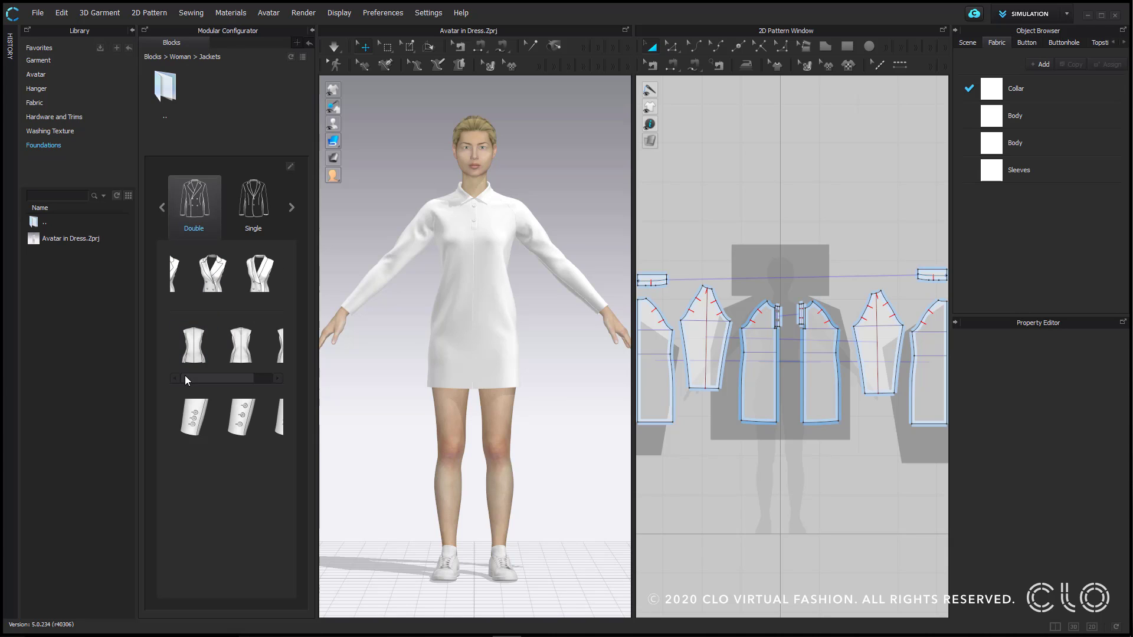
drag(185, 377, 231, 379)
drag(203, 450, 256, 450)
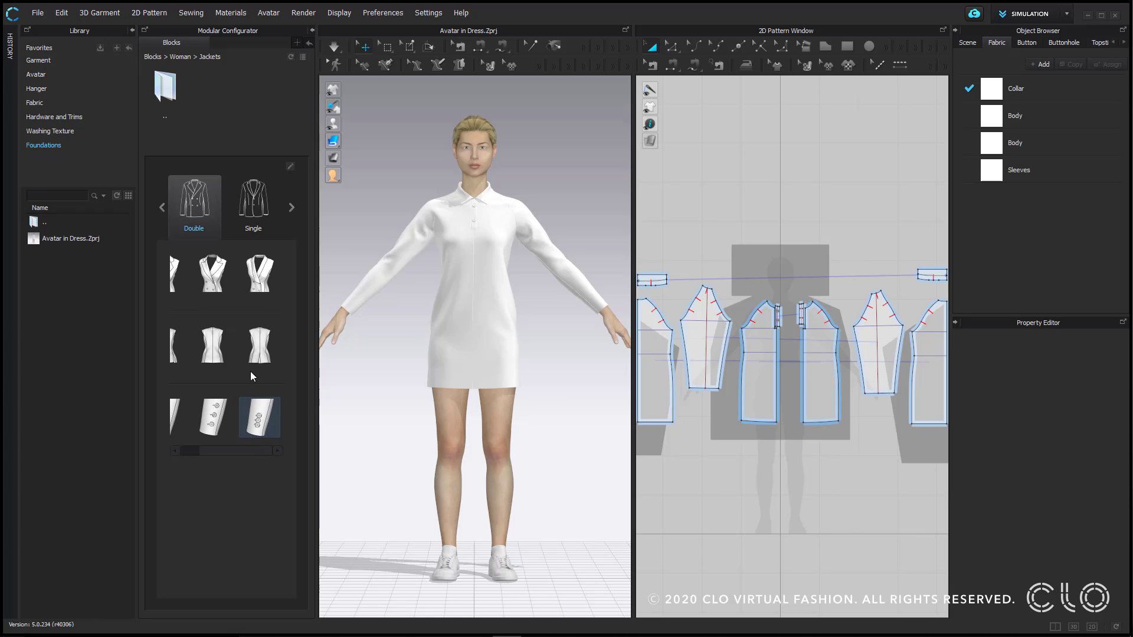
click(311, 30)
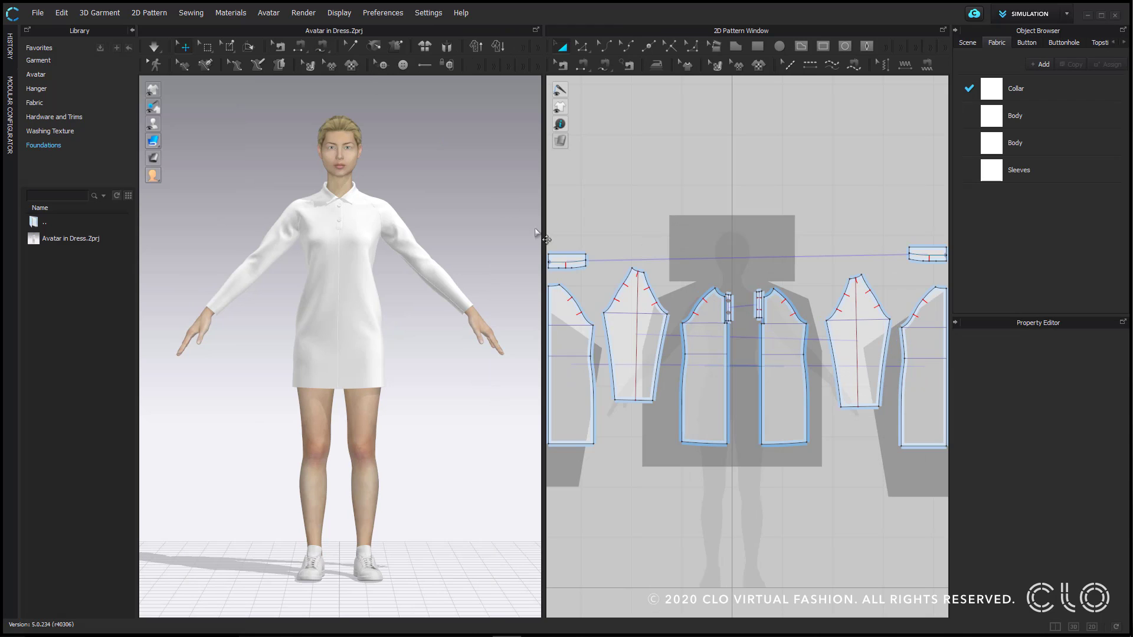
Step: Remove the modular relationship from the dress pattern and confirm with Yes
scroll(682, 408, down, 3)
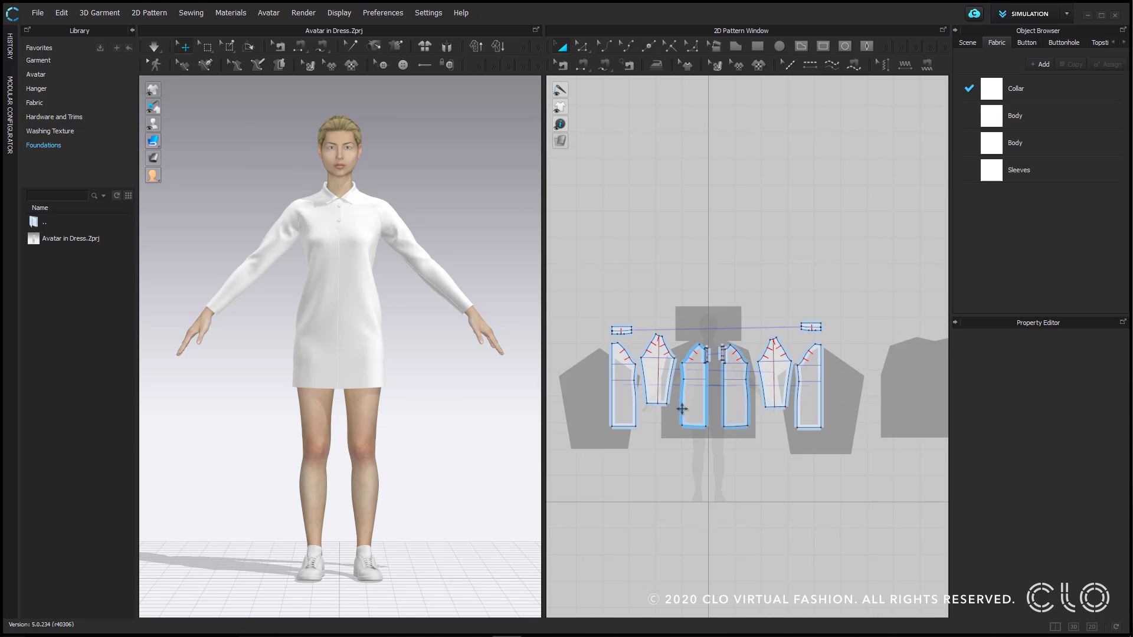
middle_drag(683, 384, 669, 337)
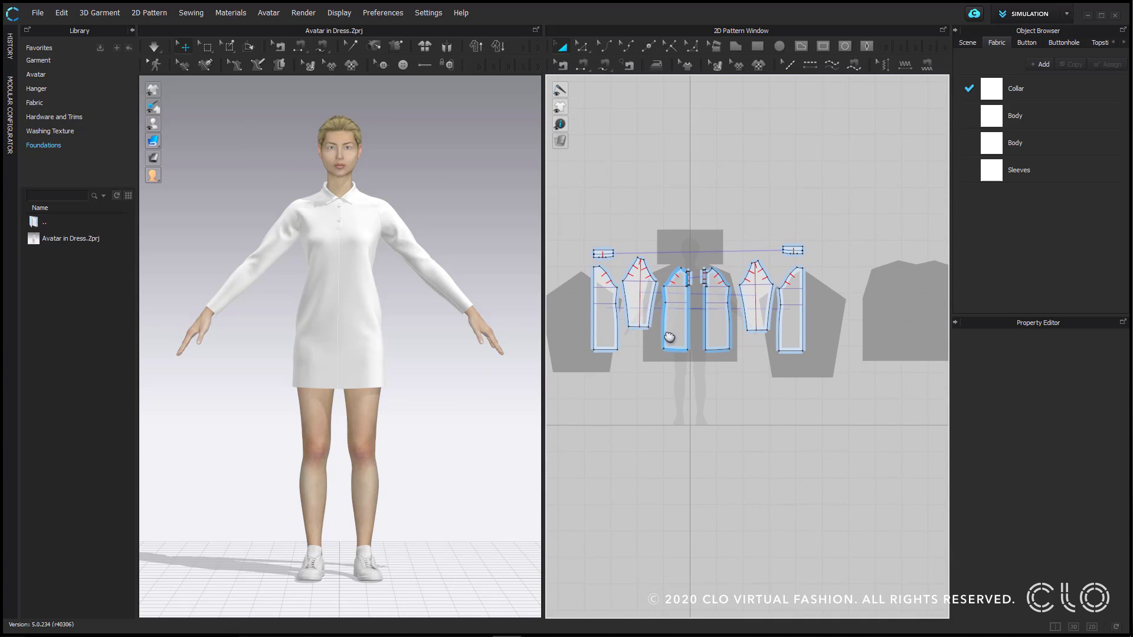
right_click(744, 403)
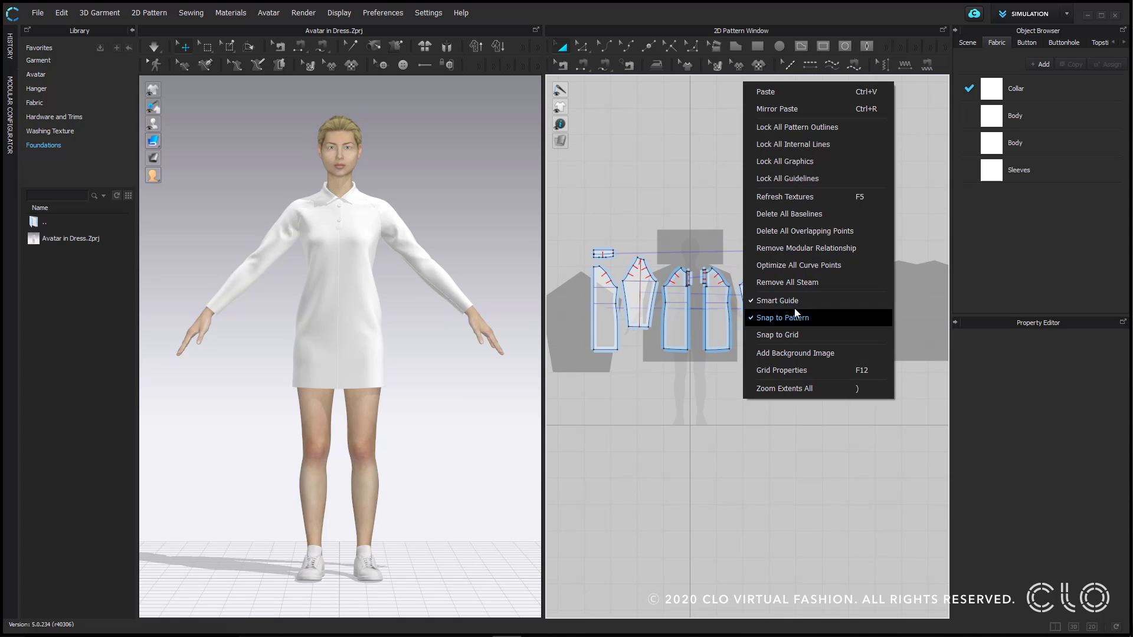
click(806, 248)
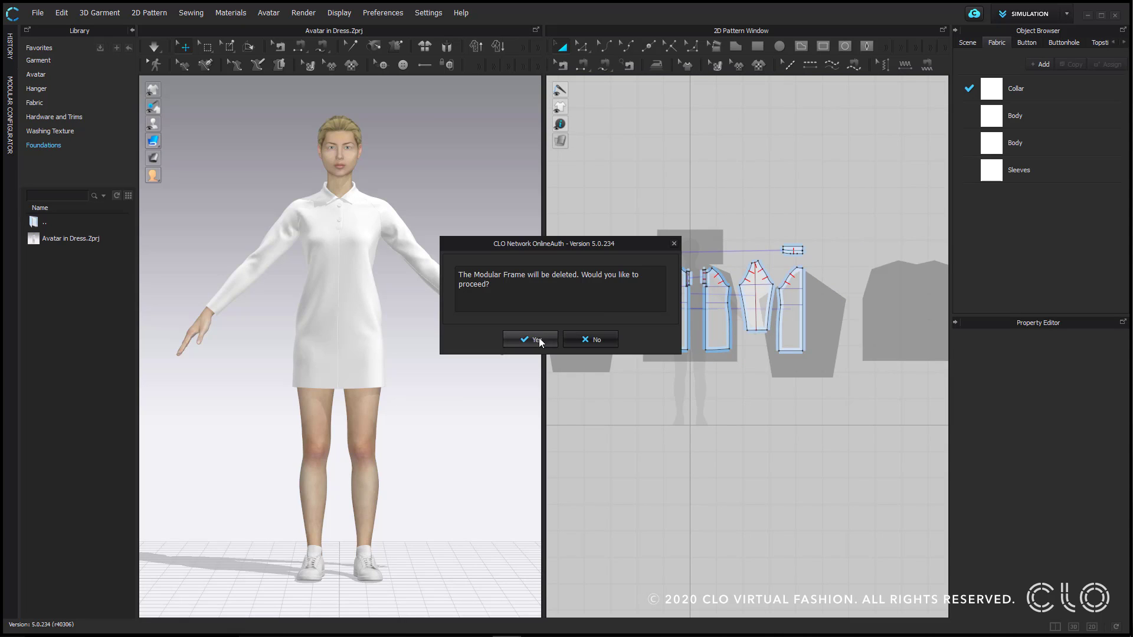
click(531, 340)
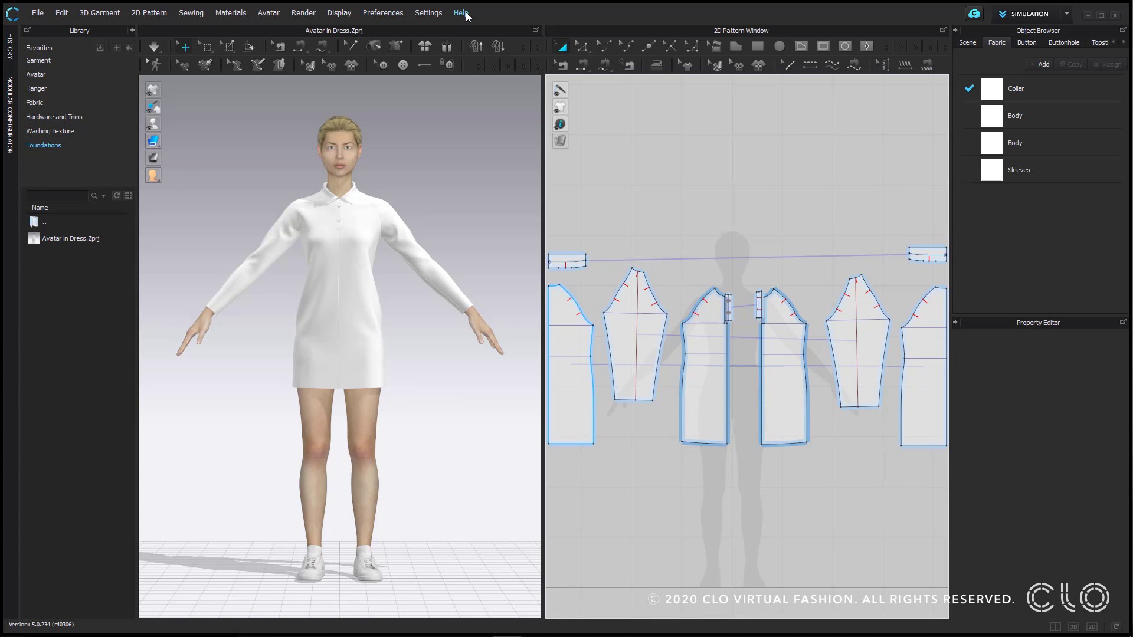
Step: Review the File through Materials and Avatar menus, ending with the Render menu open
click(39, 14)
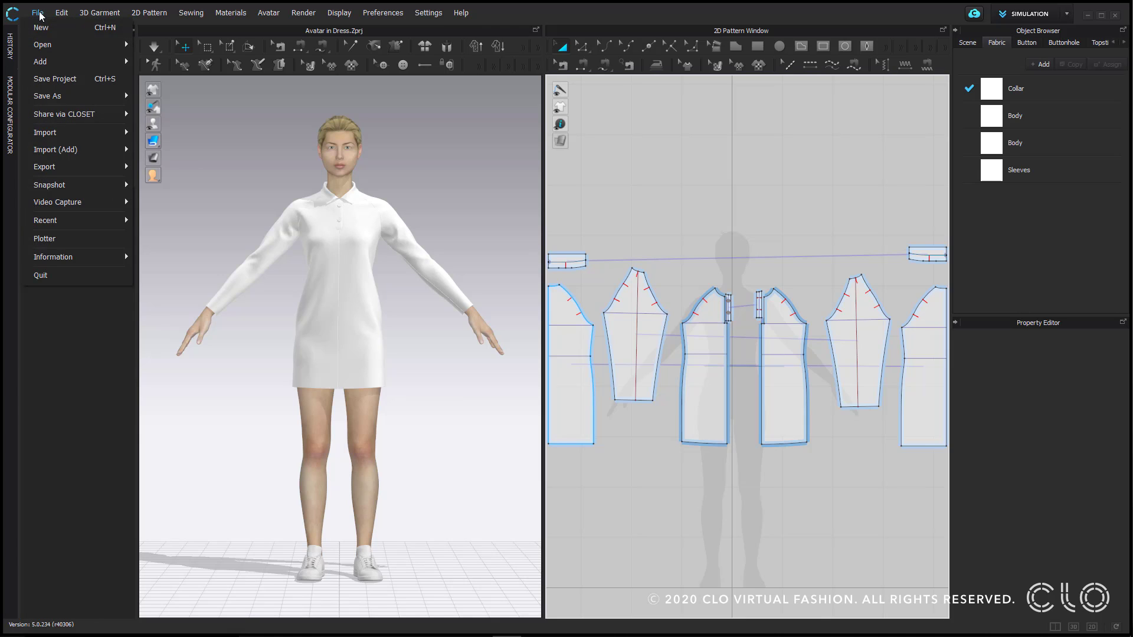
mouse_move(59, 15)
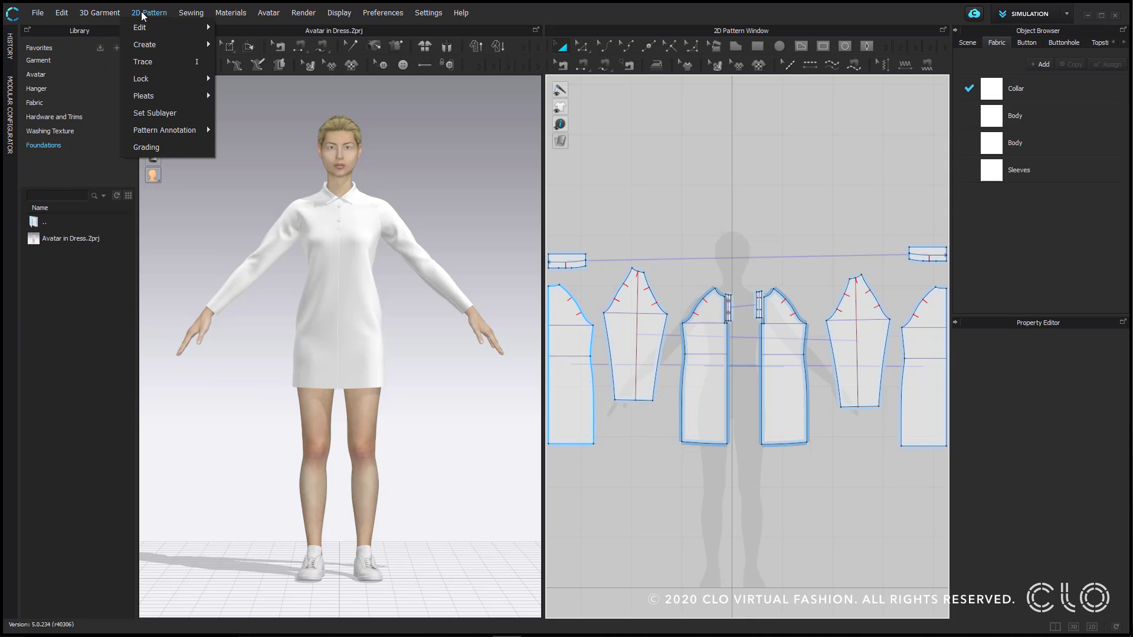
mouse_move(194, 16)
mouse_move(231, 16)
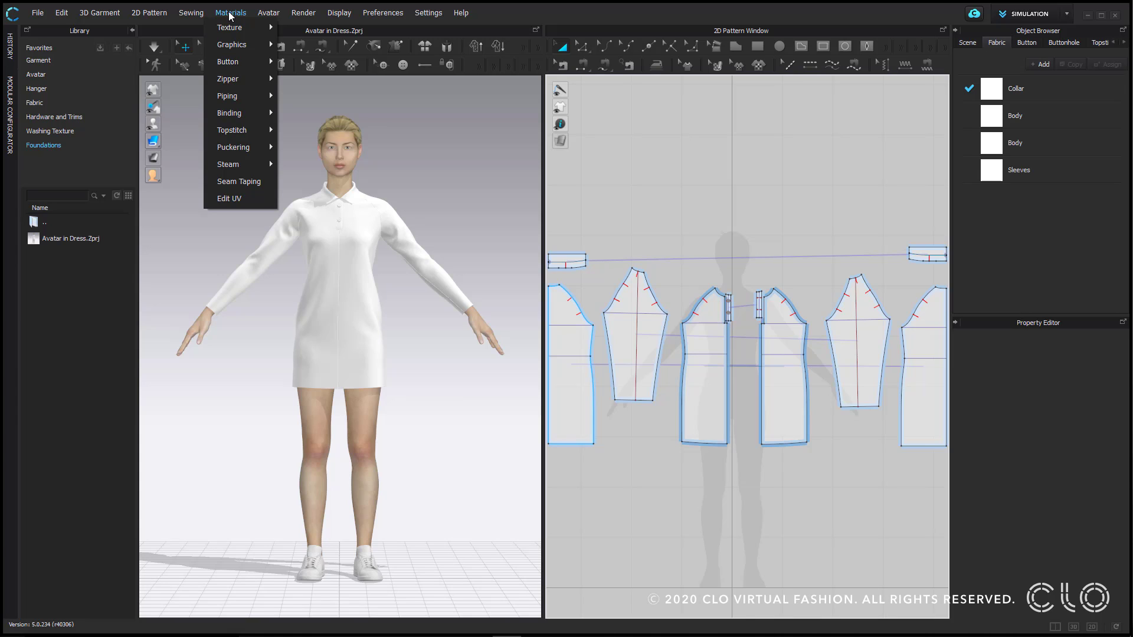
mouse_move(268, 16)
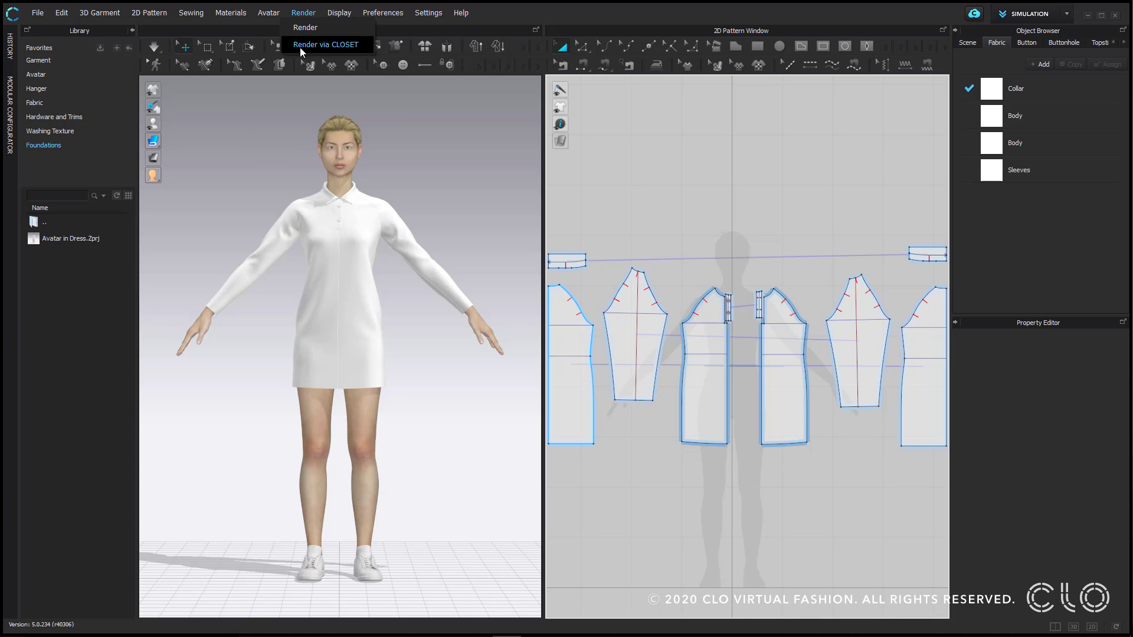
Step: Review the Display and Preferences menus, ending with the Settings menu open
mouse_move(338, 15)
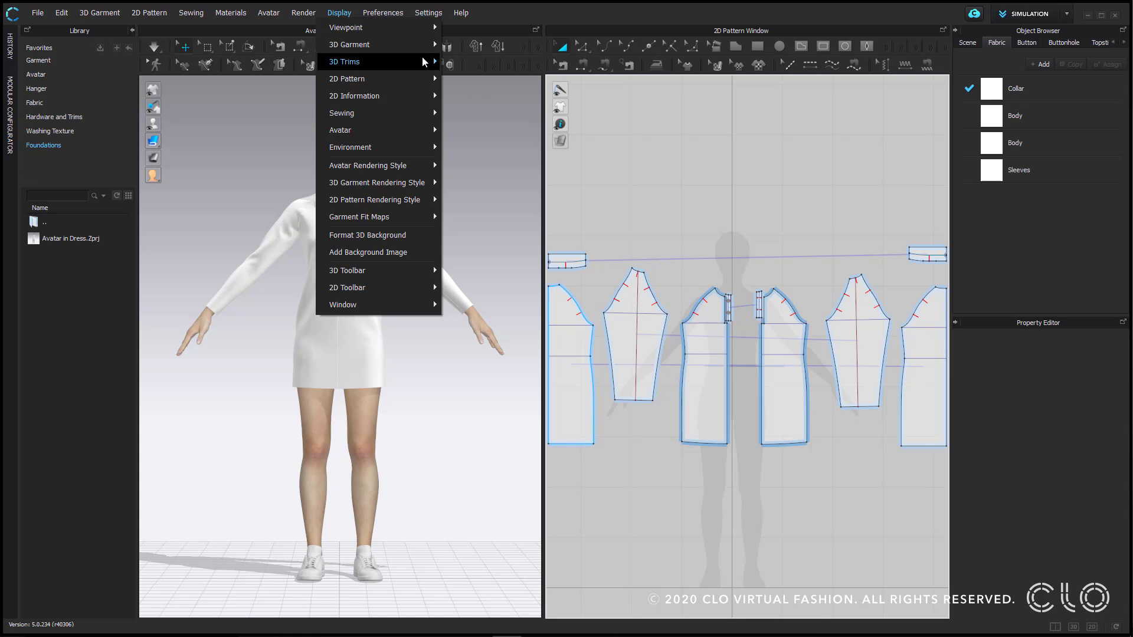
mouse_move(383, 18)
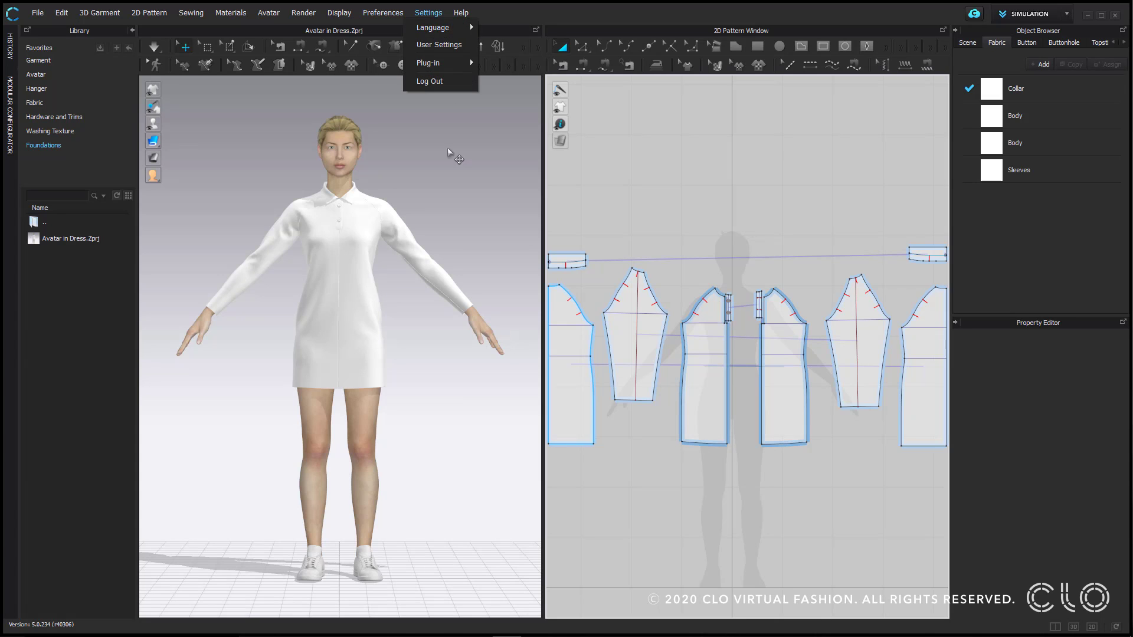
Step: Check the 3D and 2D window shortcut menus, then the Settings and Help menus
right_click(462, 184)
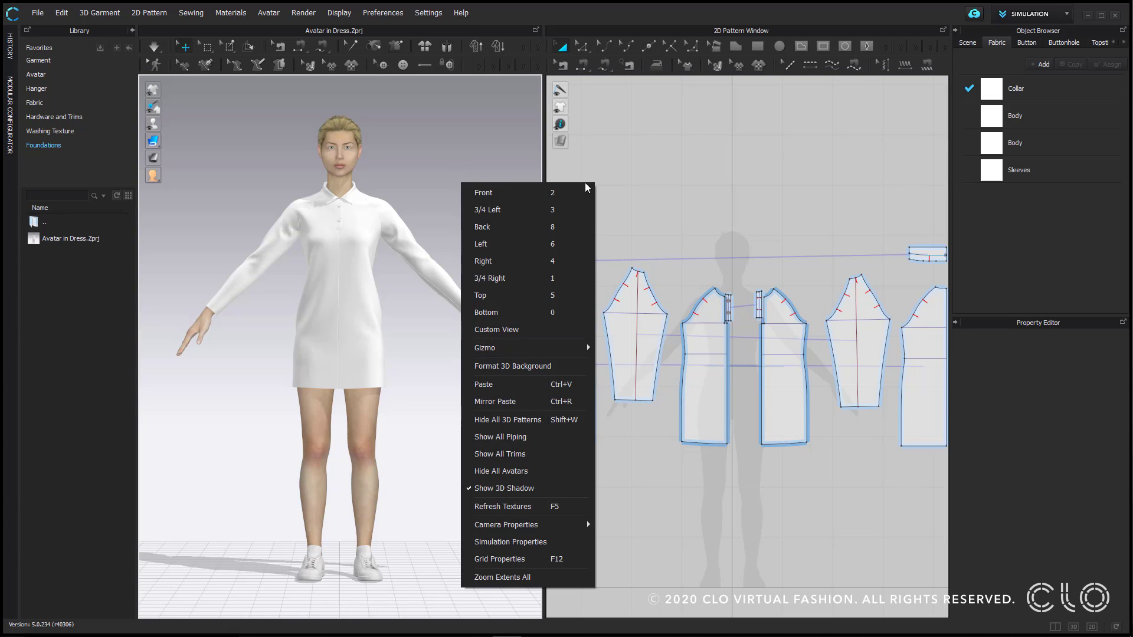
right_click(756, 189)
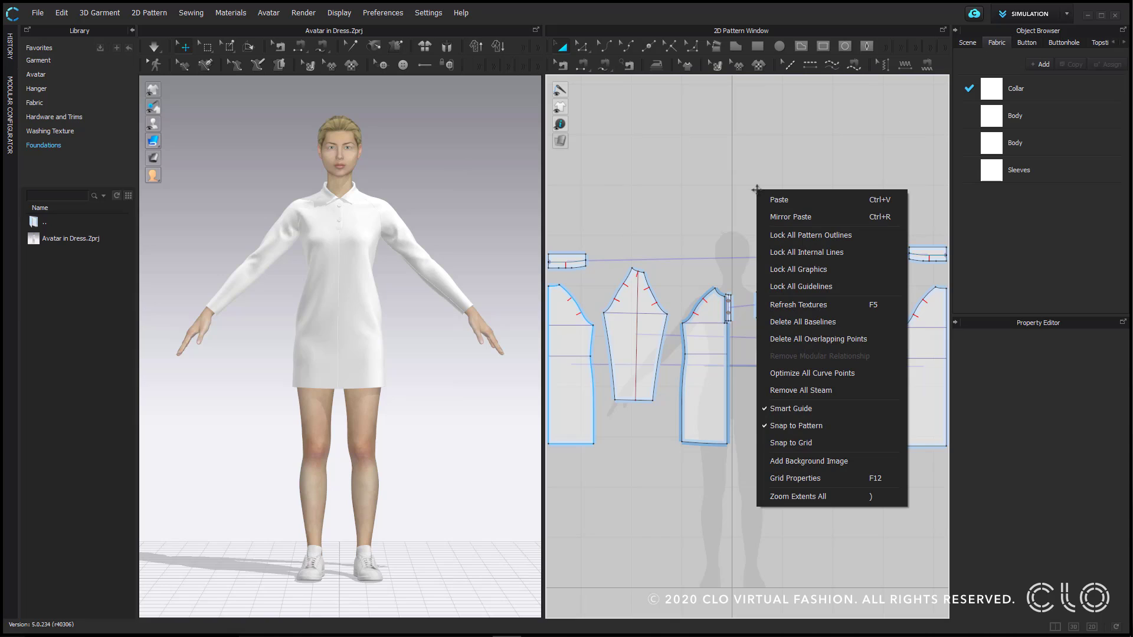
click(429, 15)
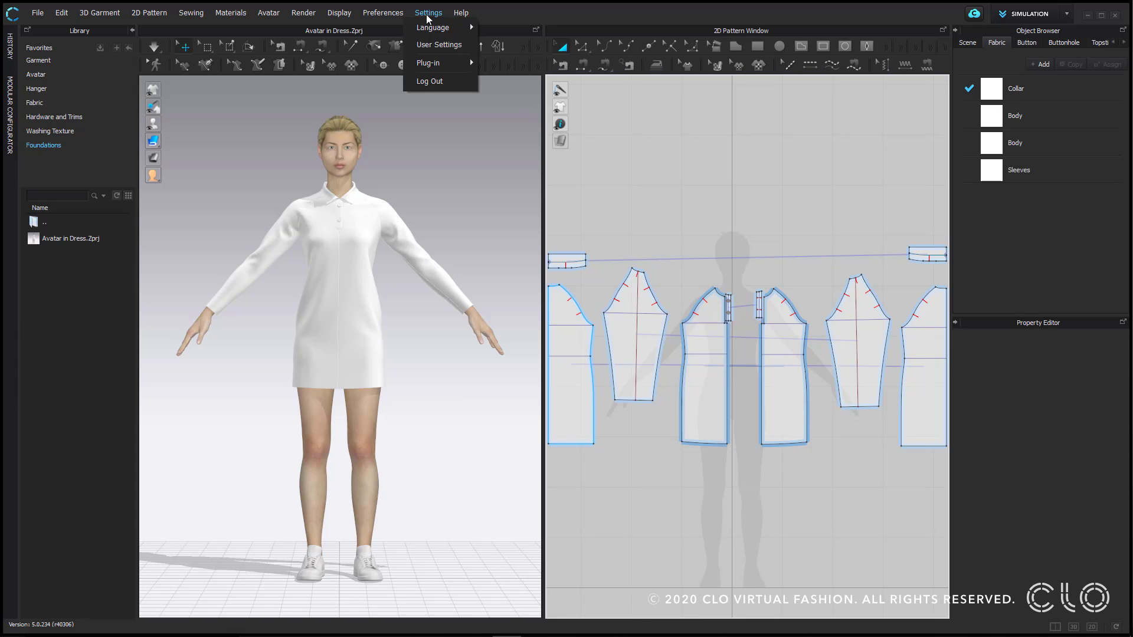
mouse_move(460, 16)
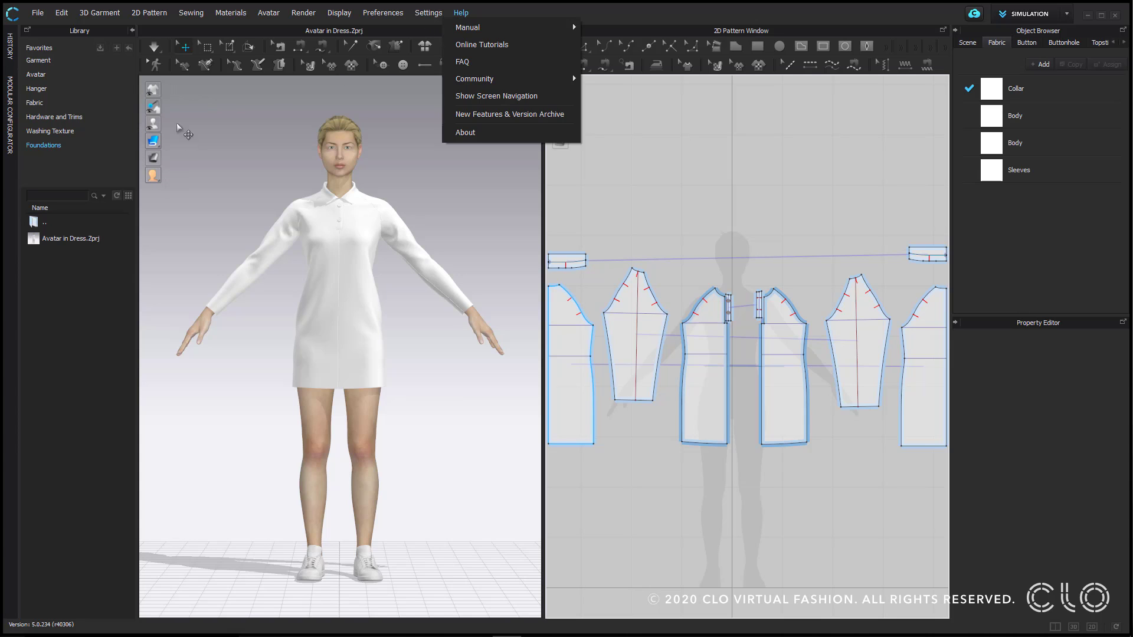
Step: Close Help, then toggle the garment seam outline and chest line displays in the 3D view
click(632, 176)
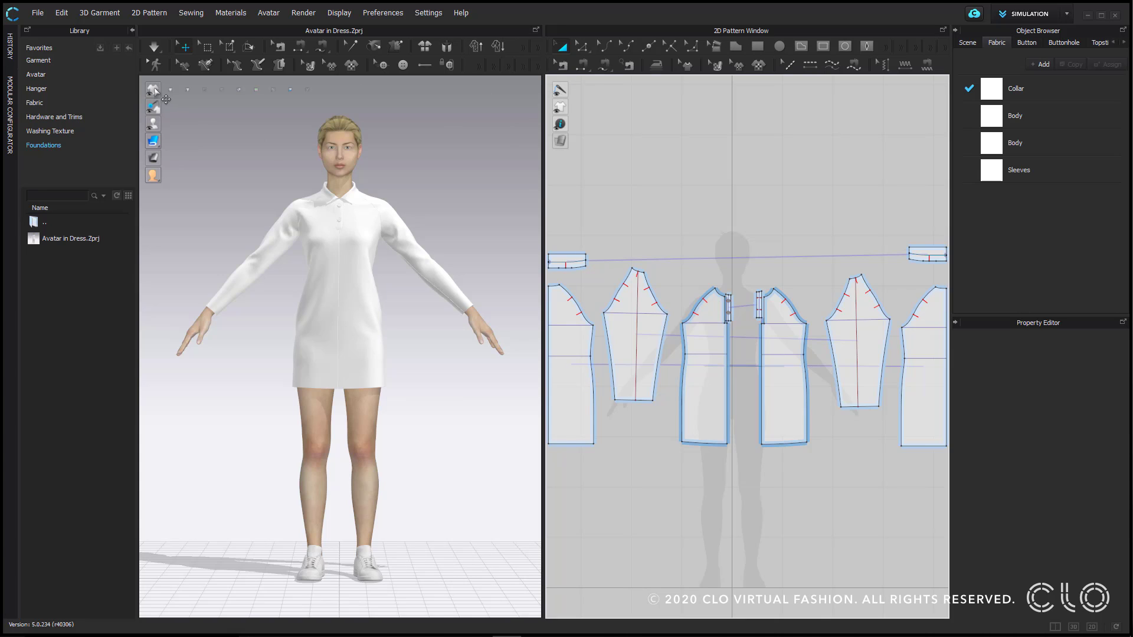
click(203, 89)
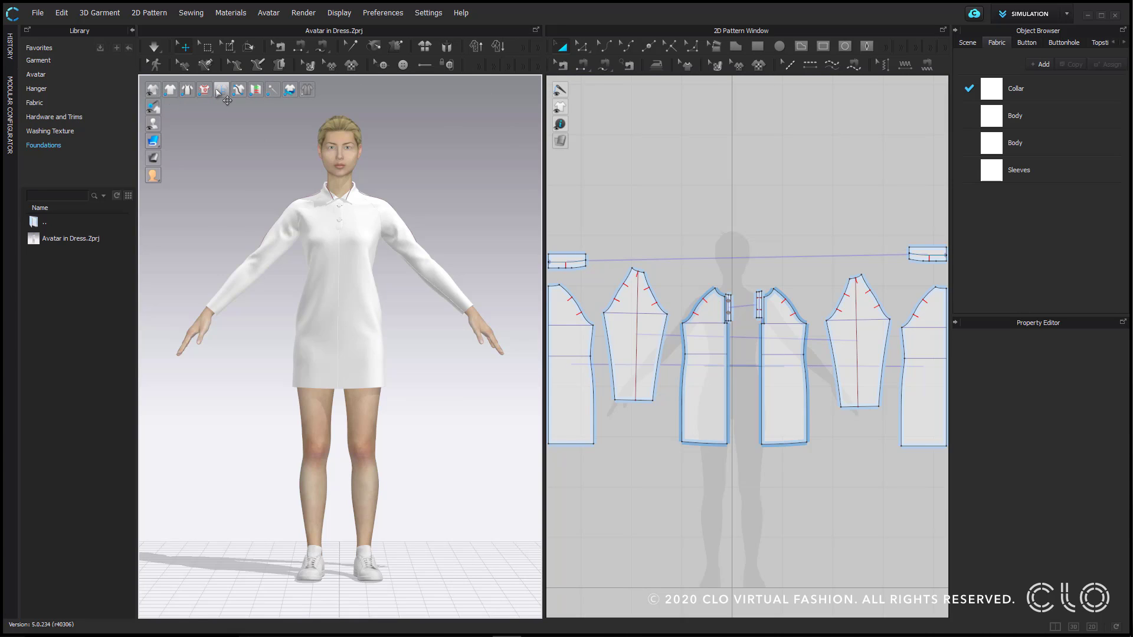
click(217, 88)
click(216, 88)
mouse_move(157, 92)
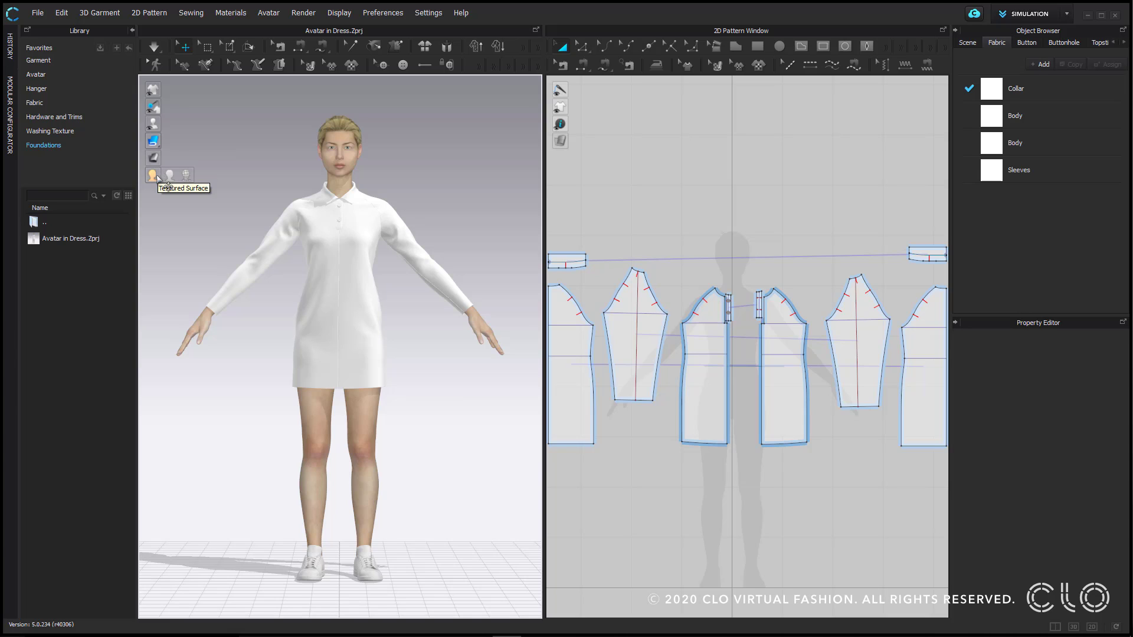
mouse_move(561, 96)
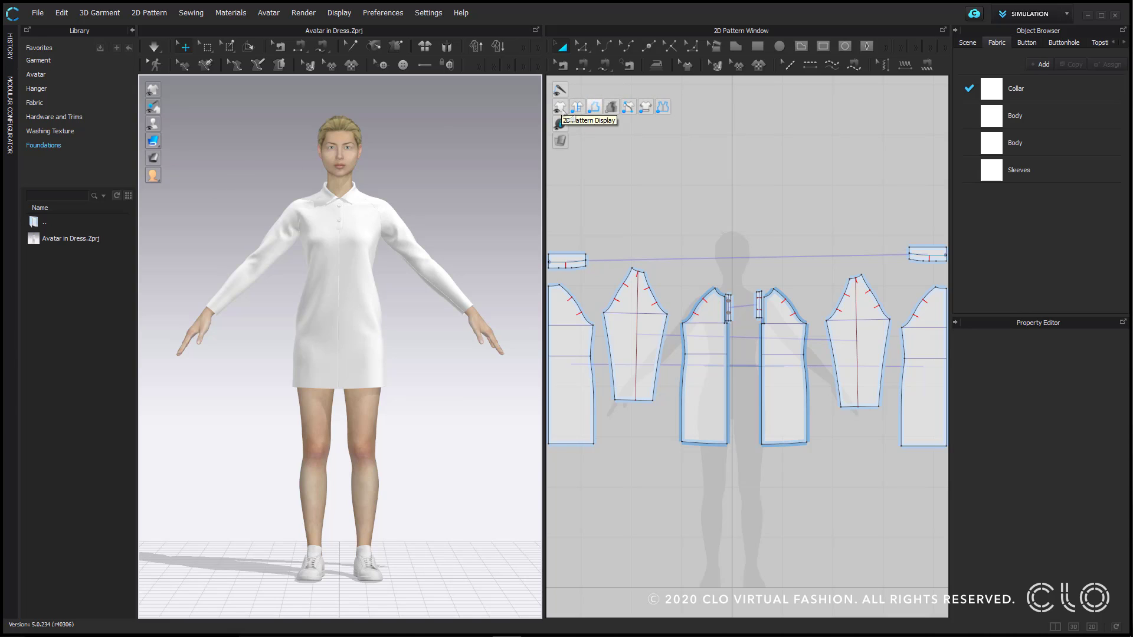